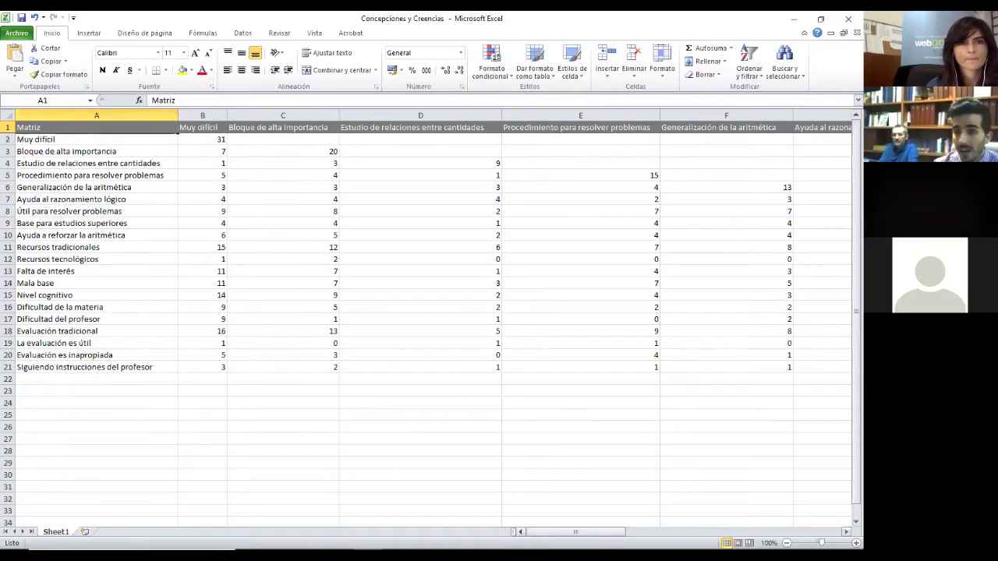
# Step: Examine the co-occurrence values in the Concepciones y Creencias matrix, including cells B3 and C4 and the full triangular extent
pyautogui.moveTo(600, 532); pyautogui.dragTo(262, 498)
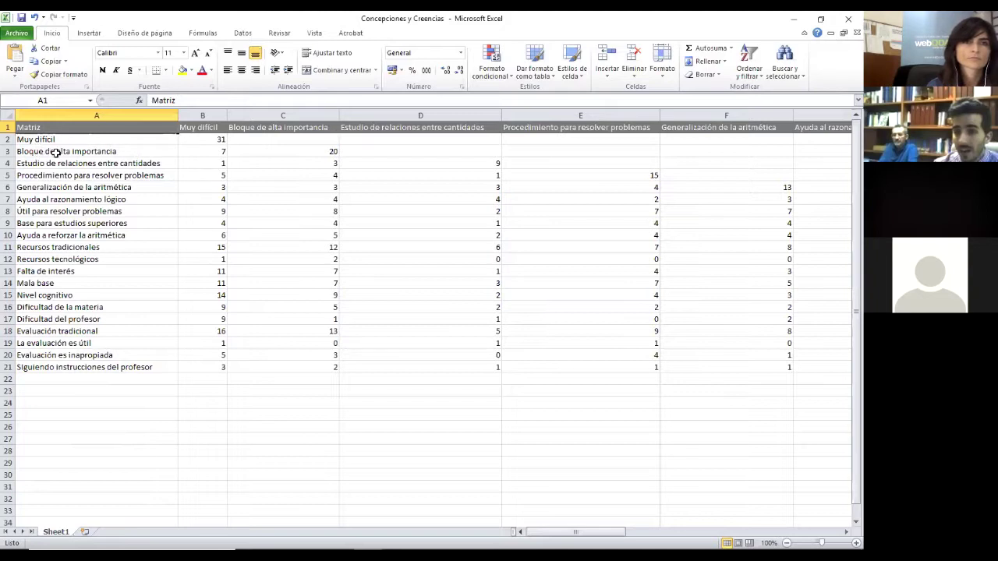
pyautogui.click(223, 153)
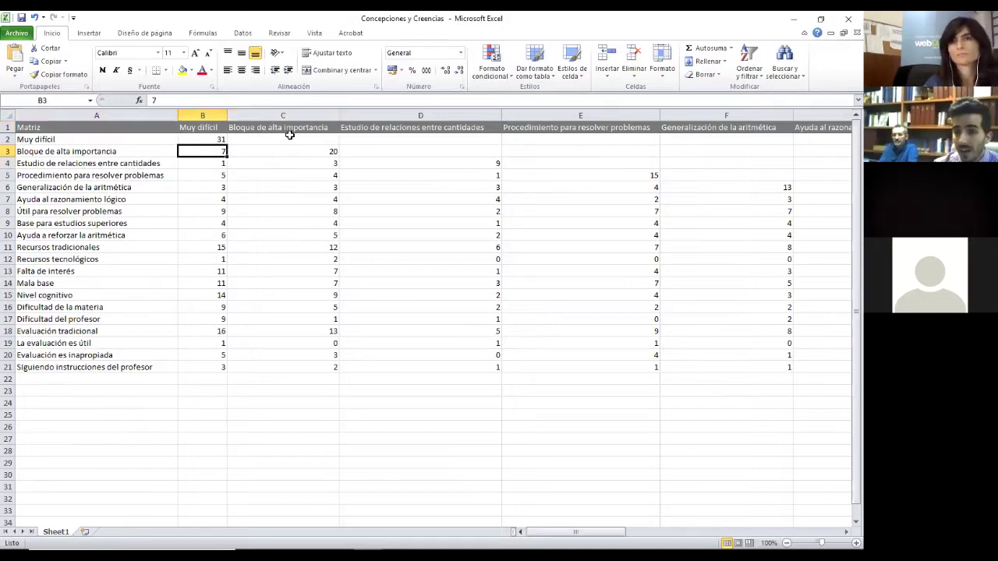
pyautogui.click(308, 164)
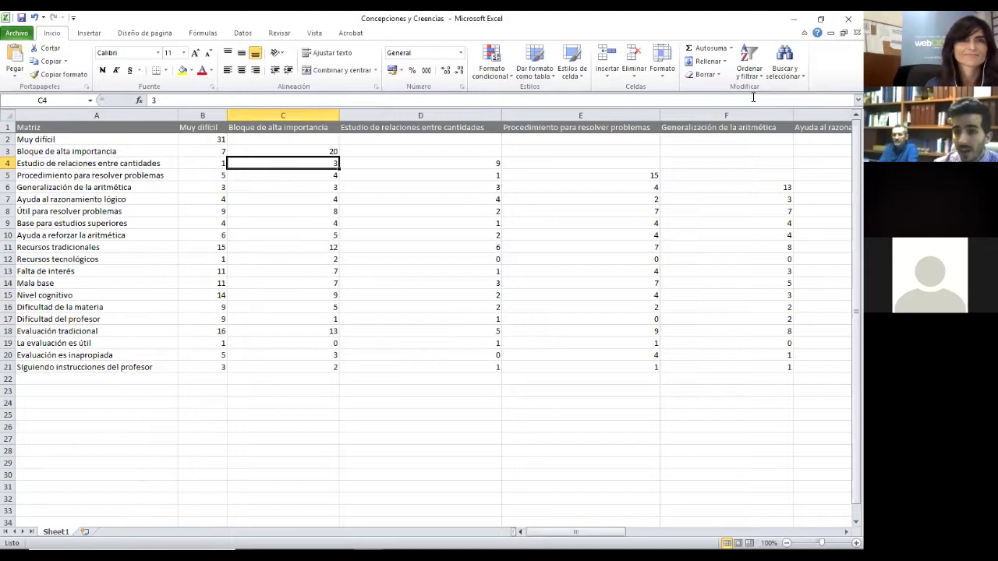
pyautogui.scroll(-2, 467, 448)
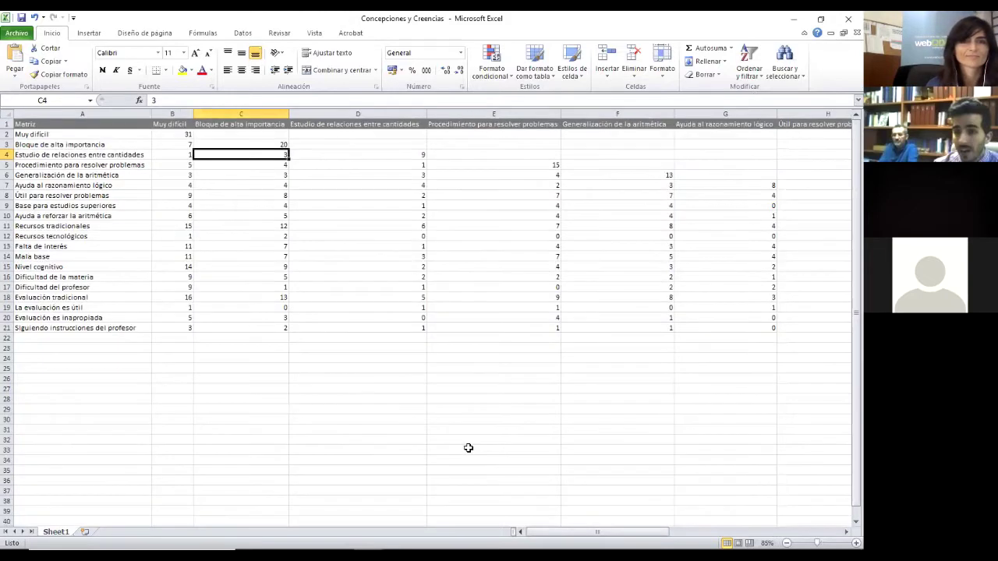
pyautogui.scroll(-1, 468, 448)
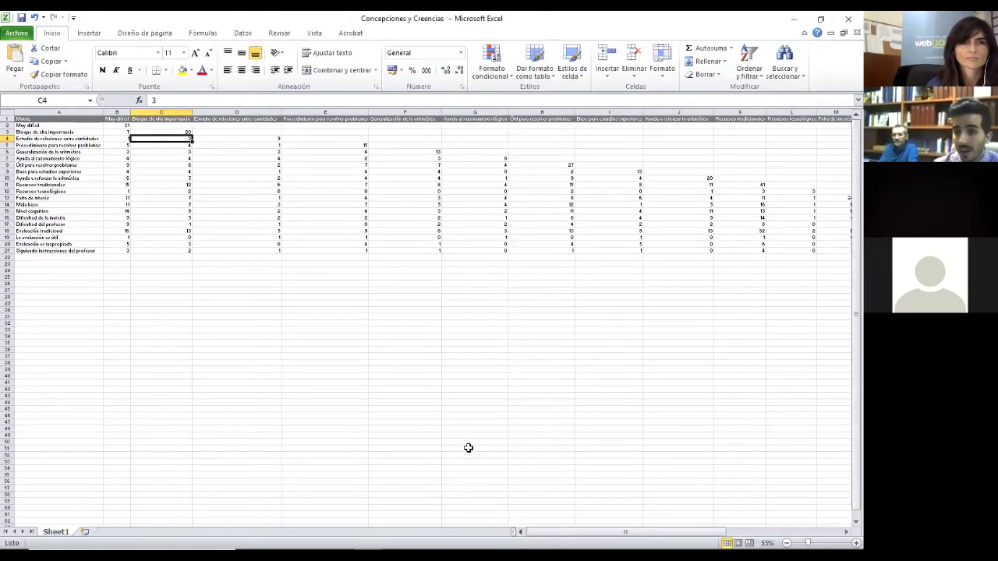
pyautogui.scroll(-2, 468, 448)
pyautogui.scroll(5, 468, 448)
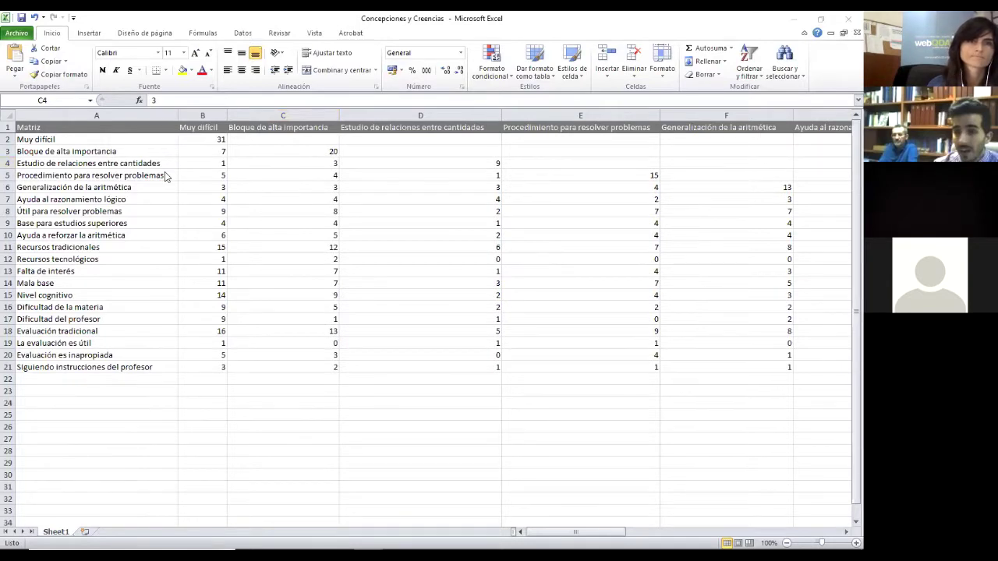
# Step: Switch to webQDA, export the Webinar triangular matrix for Goluca, and bring up Micro-Goluca
pyautogui.hotkey('alt', 'Tab')
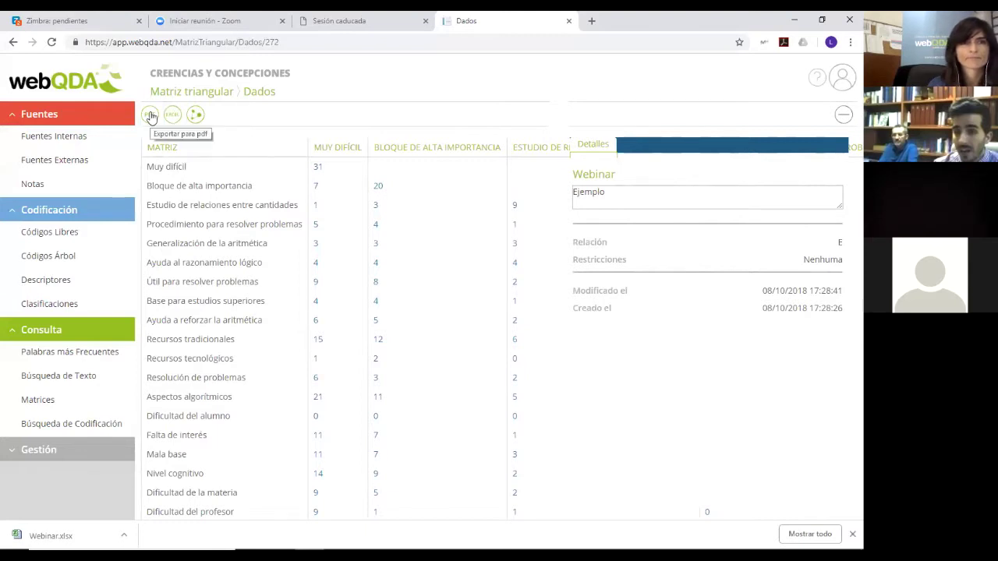
pyautogui.click(198, 119)
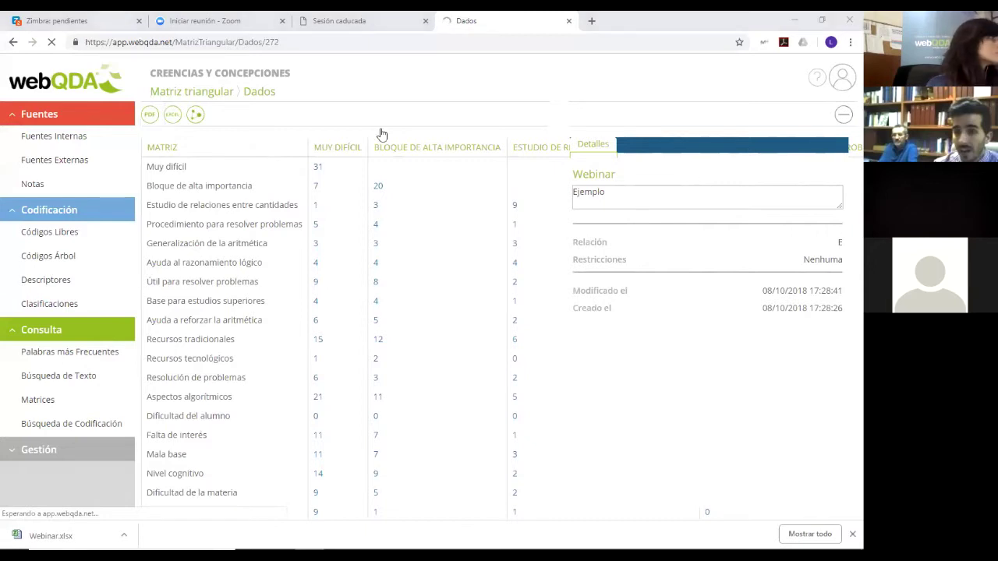
pyautogui.hotkey('alt', 'Tab')
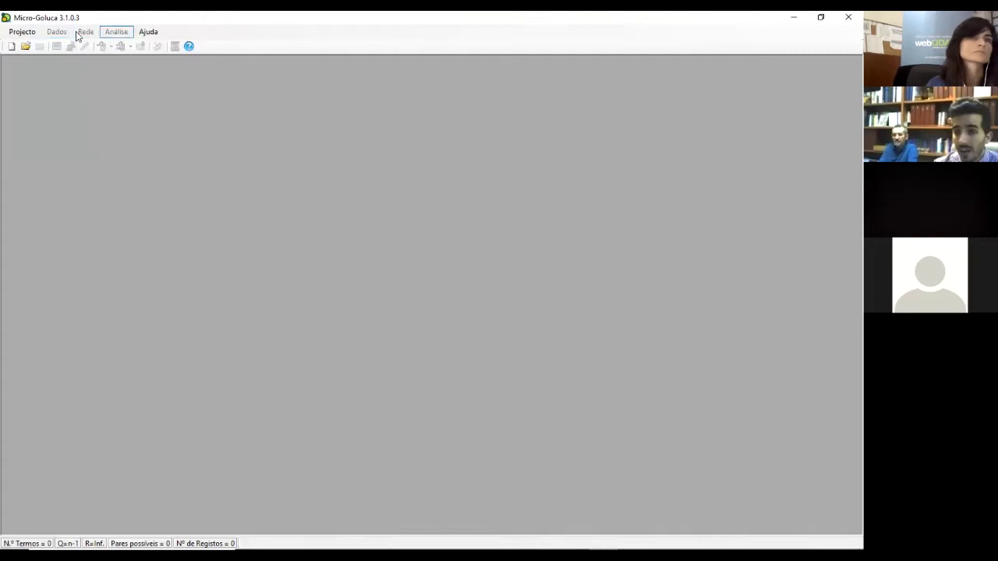
pyautogui.click(29, 32)
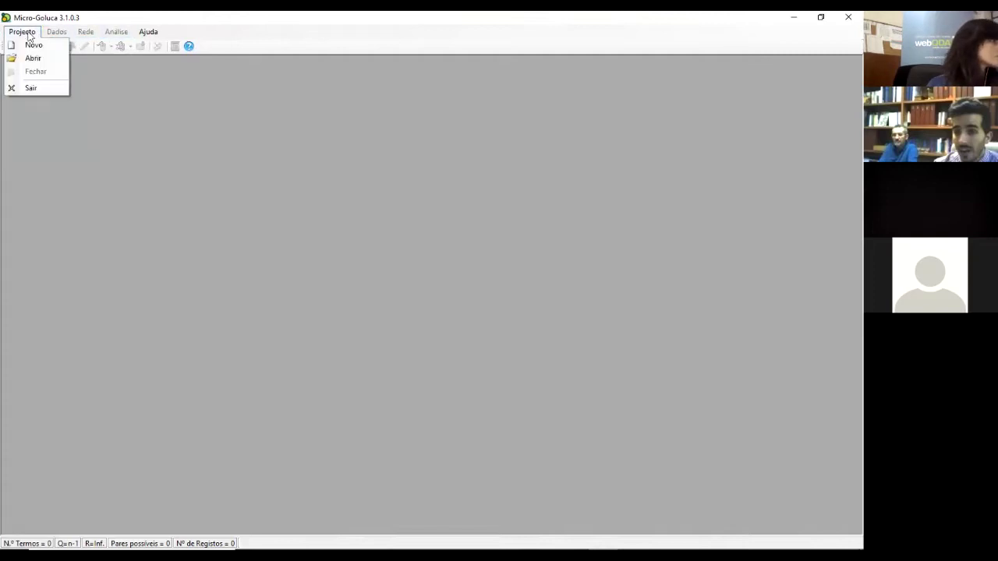
pyautogui.click(29, 36)
pyautogui.press('Left')
pyautogui.press('Down')
pyautogui.press('Escape')
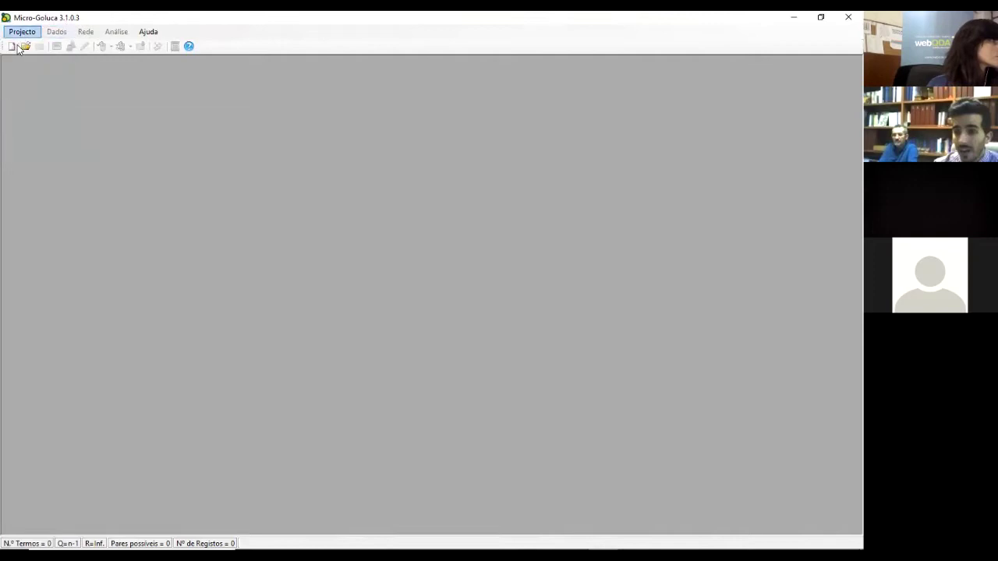
# Step: Create a new Goluca project named webinar inside the Webinar folder on the Escritorio
pyautogui.click(17, 50)
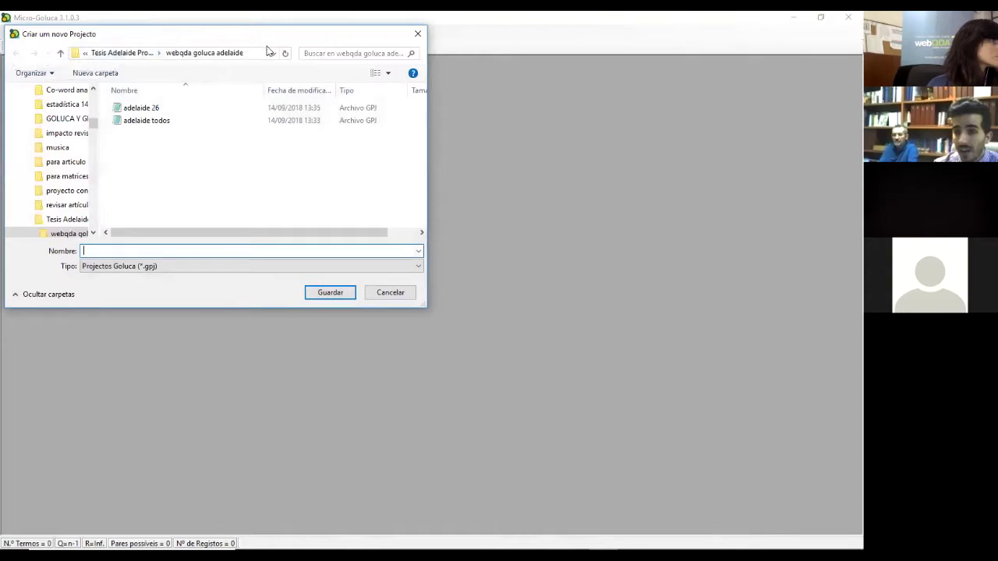
pyautogui.scroll(6, 70, 156)
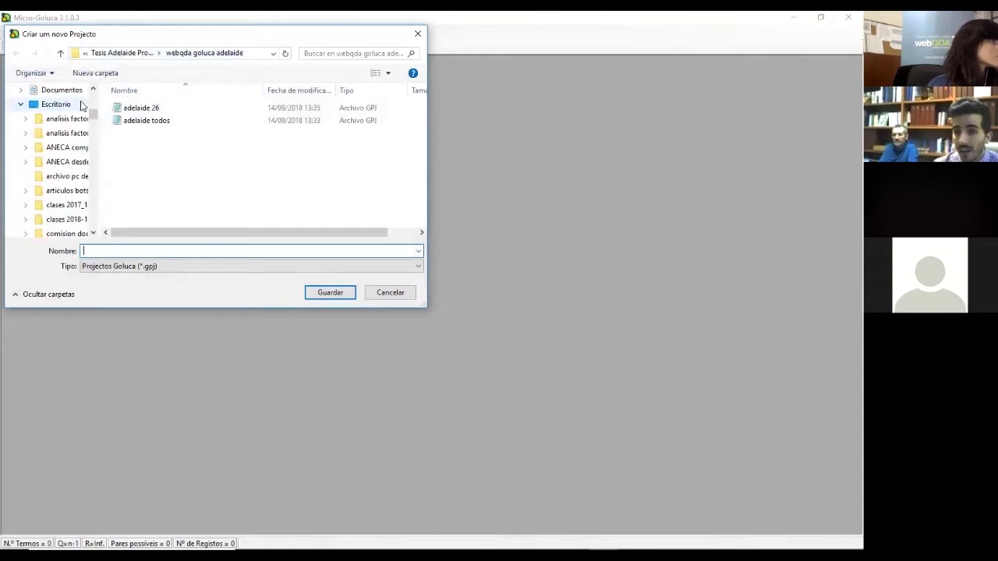
pyautogui.click(68, 107)
pyautogui.click(166, 251)
pyautogui.write('webinar')
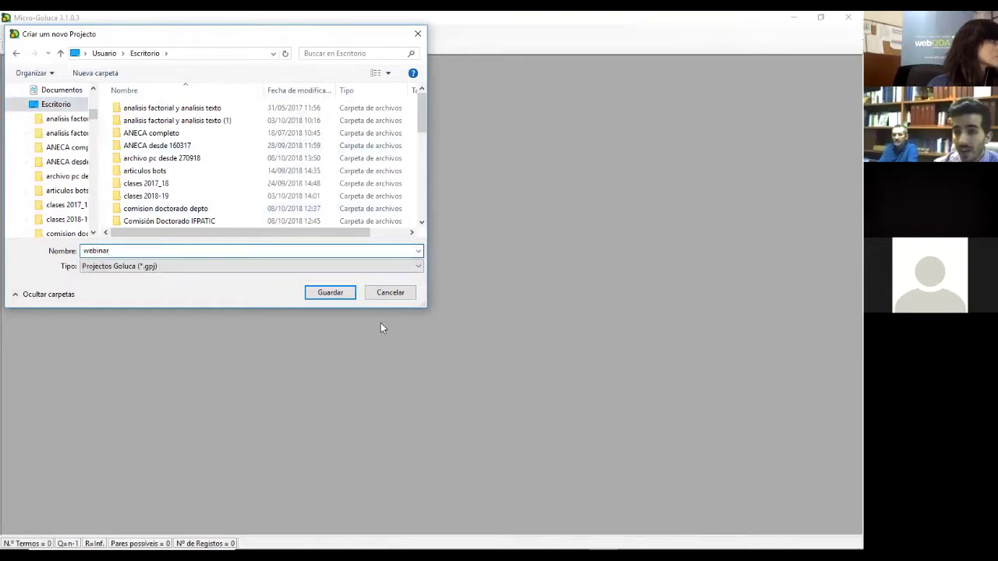
pyautogui.click(334, 292)
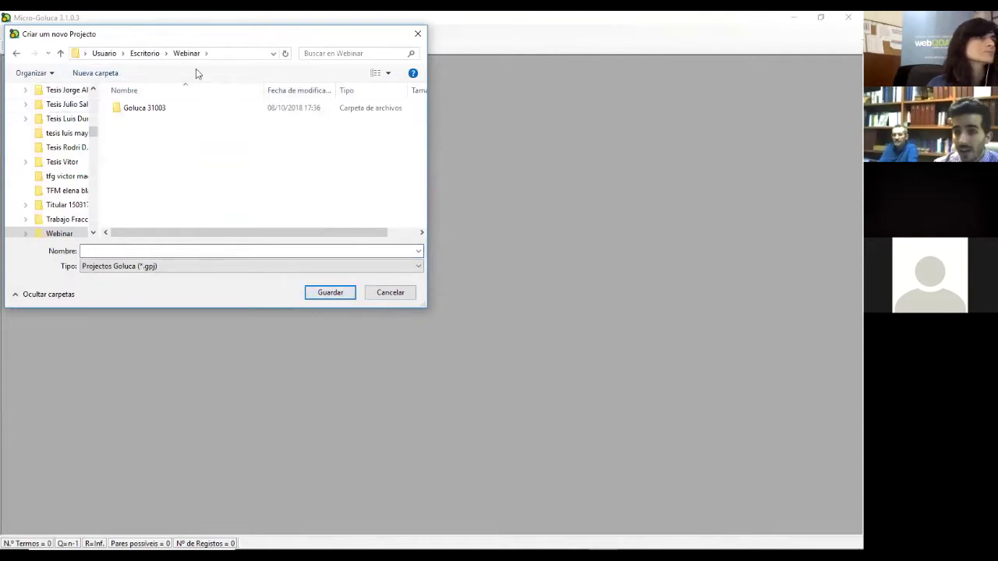
pyautogui.click(201, 250)
pyautogui.write('webinar')
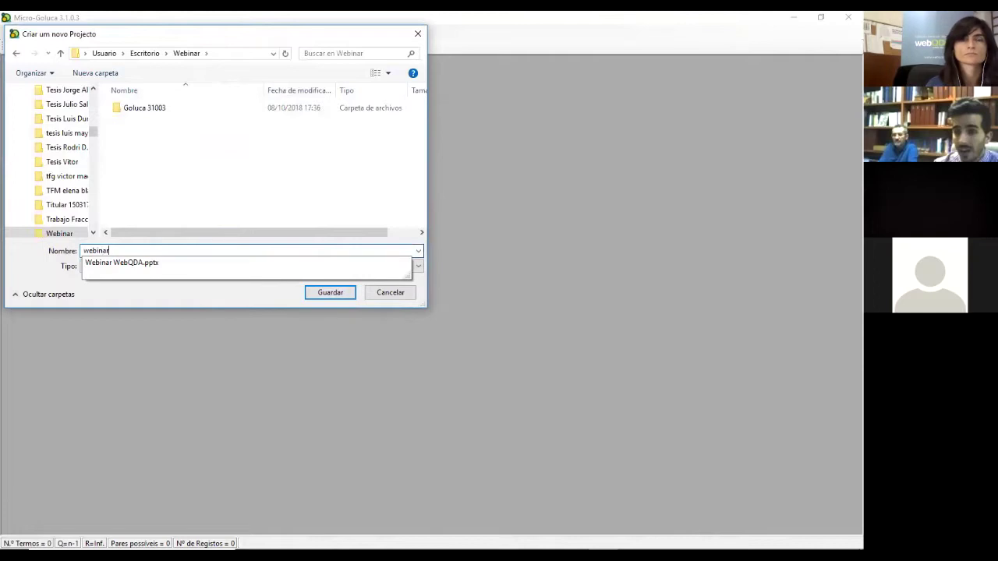
pyautogui.click(259, 179)
pyautogui.click(335, 293)
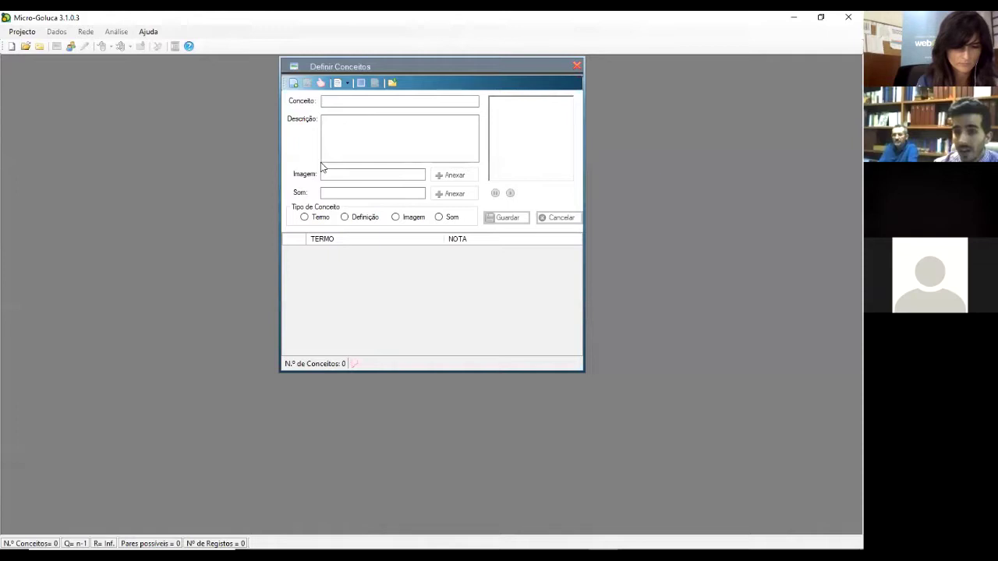
# Step: Add a concept named algebra with the description "descripcion" and the concept type Termo, and save it
pyautogui.click(296, 84)
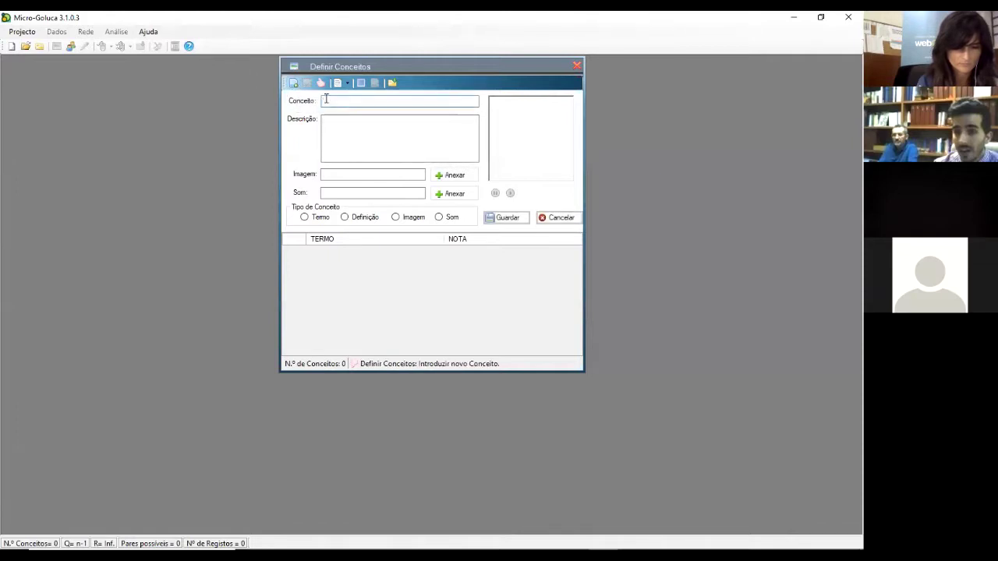
pyautogui.write('algebra')
pyautogui.click(339, 160)
pyautogui.write('descripcion')
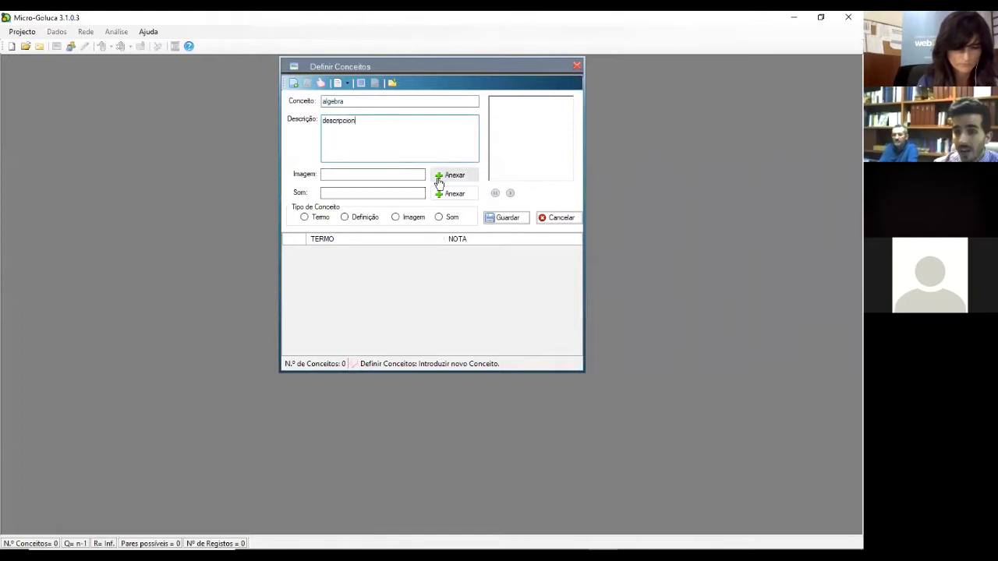
pyautogui.click(314, 220)
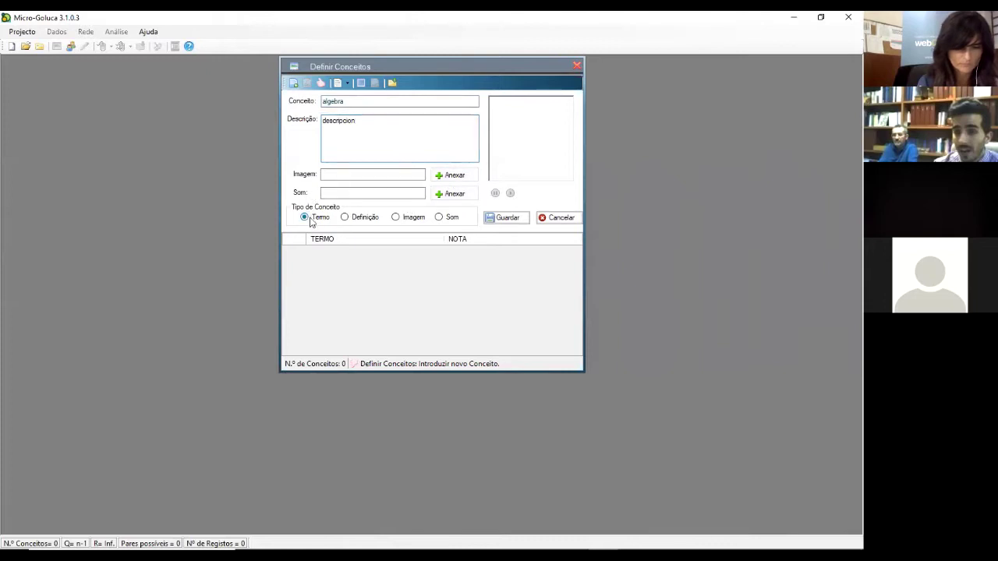
pyautogui.click(522, 221)
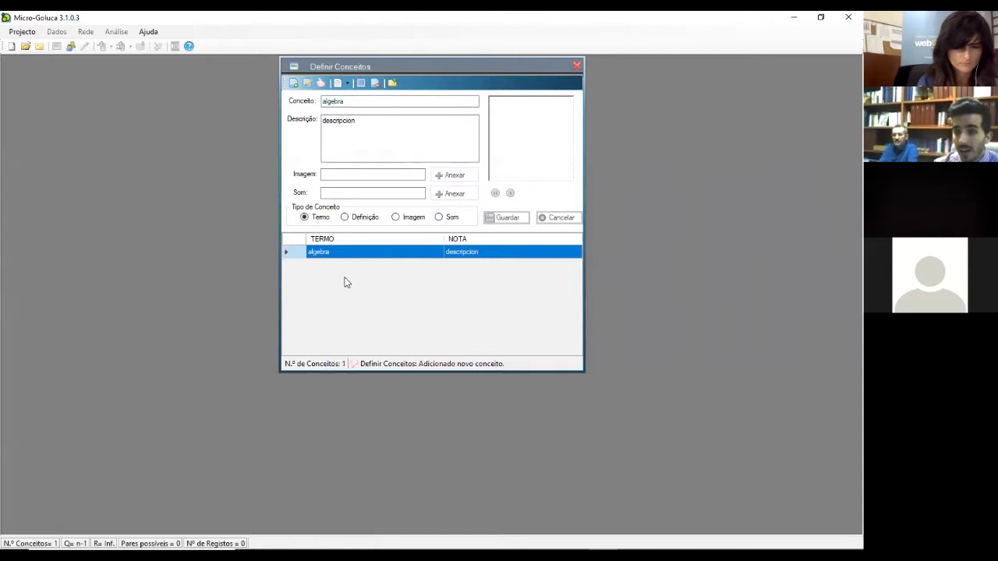
# Step: Delete the algebra concept from the concept list
pyautogui.click(378, 86)
pyautogui.click(431, 321)
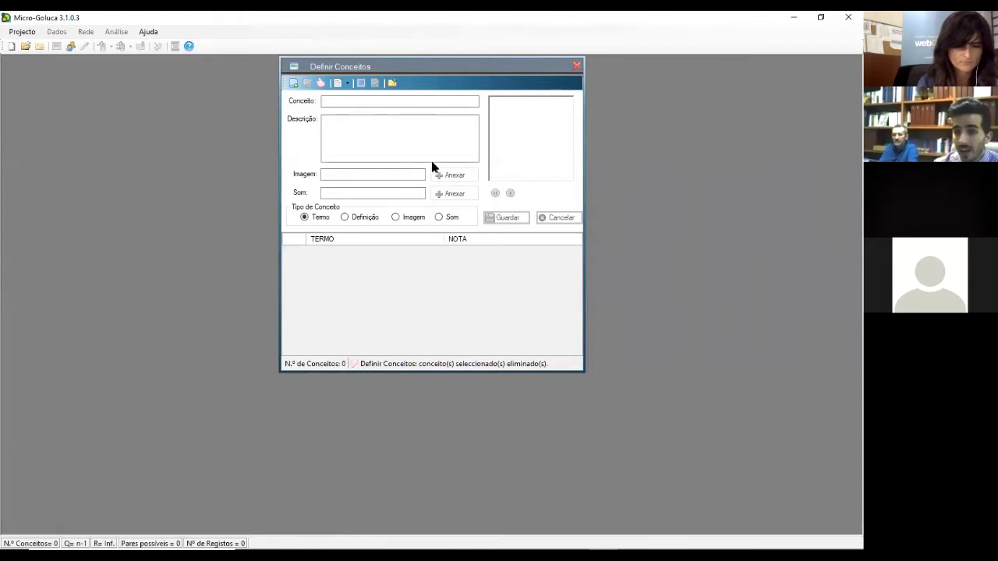
# Step: Import the concepts from the Concepciones y Creencias file, using the Matriz triangular WebQDA (*.wqda) file type
pyautogui.click(393, 84)
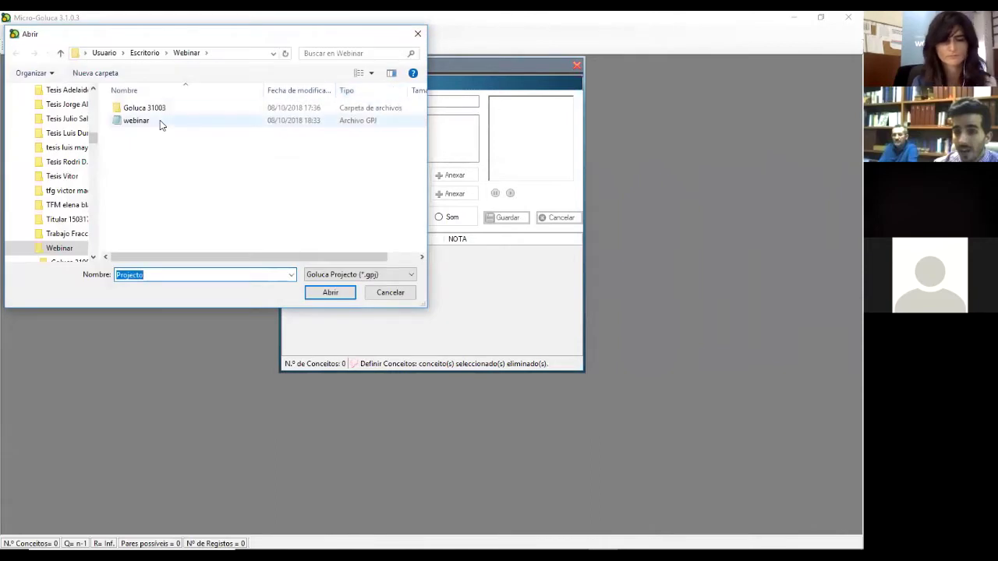
pyautogui.click(343, 275)
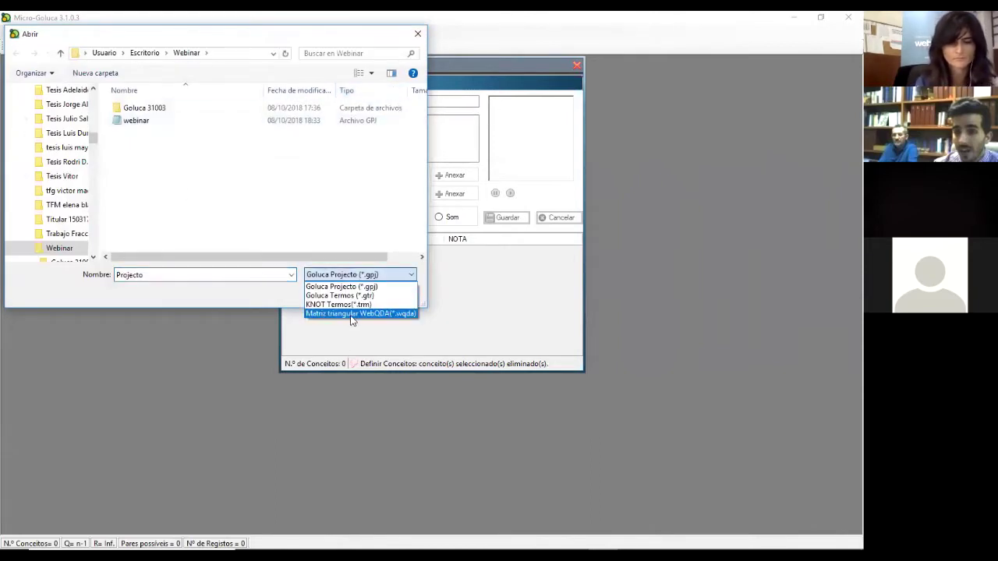
pyautogui.click(354, 312)
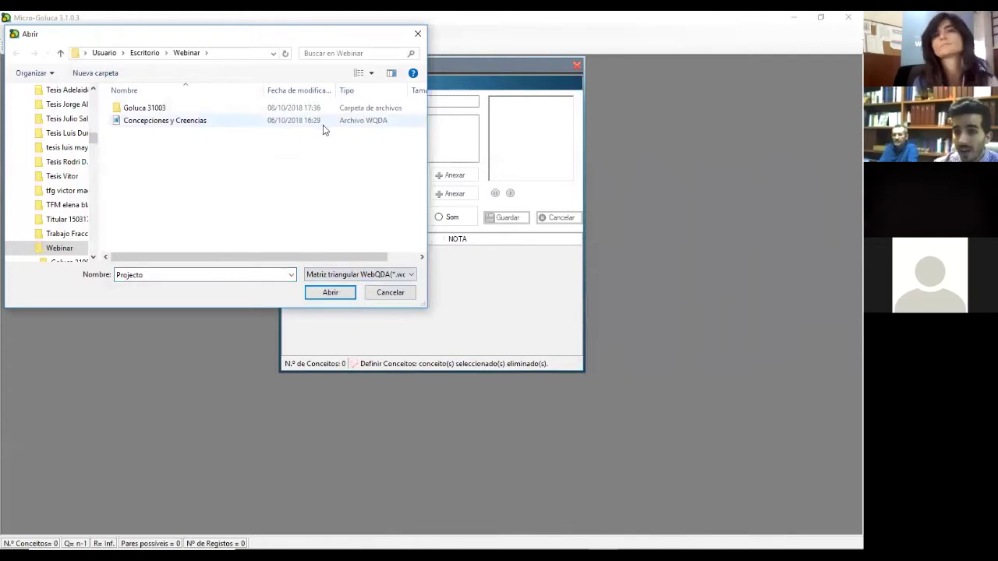
pyautogui.click(281, 127)
pyautogui.doubleClick(281, 127)
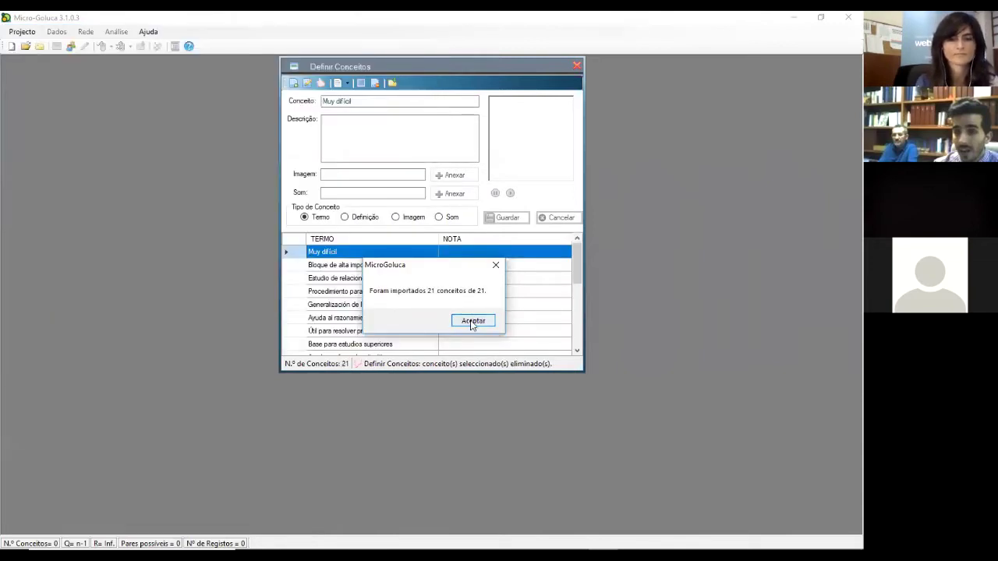
pyautogui.click(471, 321)
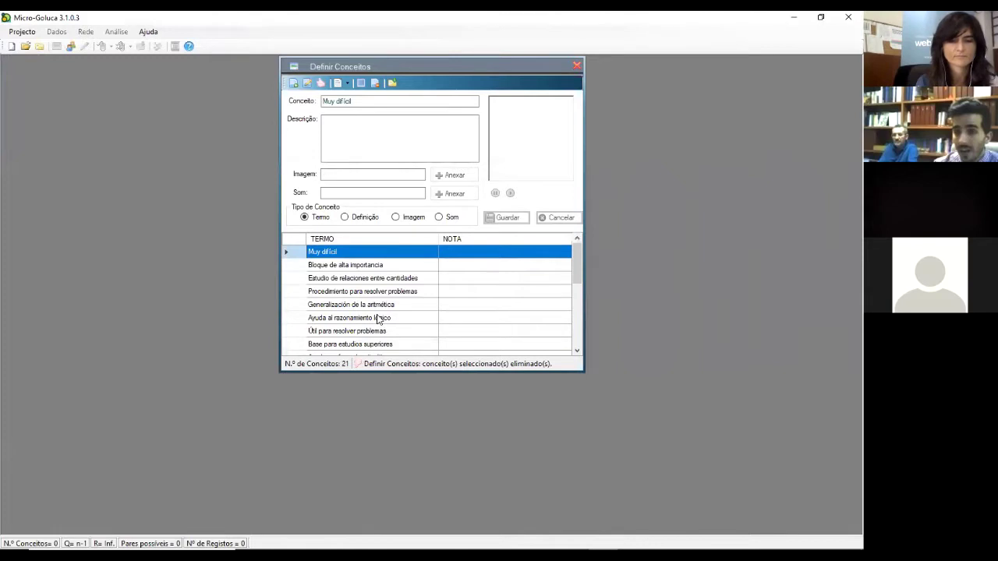
# Step: Compare the imported concept list with the row labels of the Excel matrix, including Estudio de relaciones entre cantidades
pyautogui.scroll(-5, 378, 316)
pyautogui.scroll(5, 379, 312)
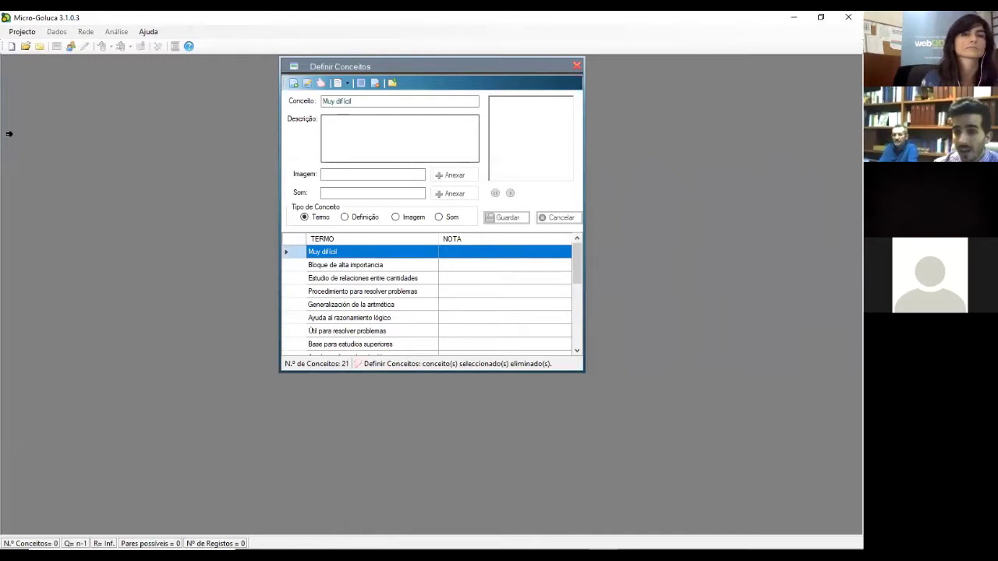
pyautogui.hotkey('alt', 'Tab')
pyautogui.click(47, 138)
pyautogui.click(72, 153)
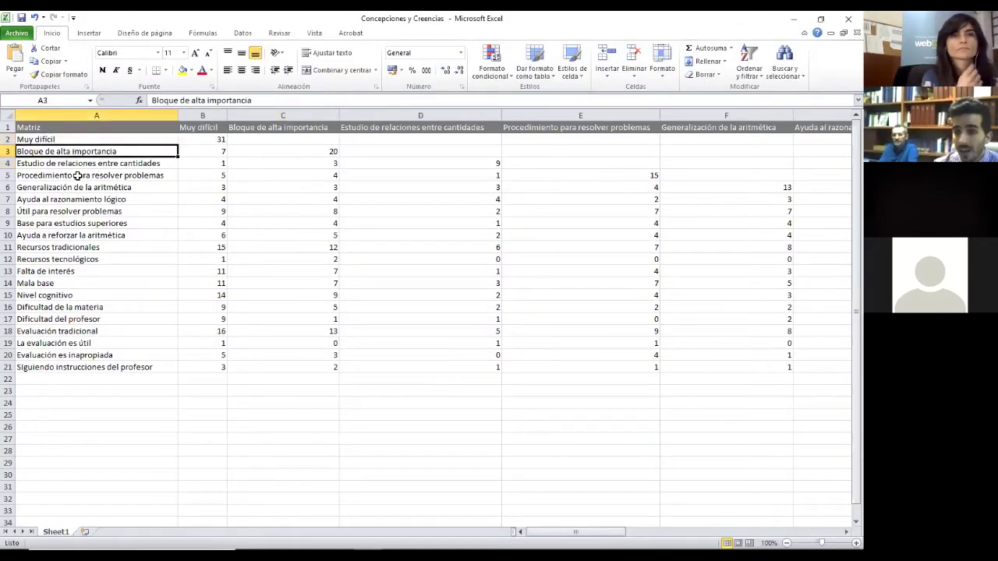
pyautogui.click(90, 167)
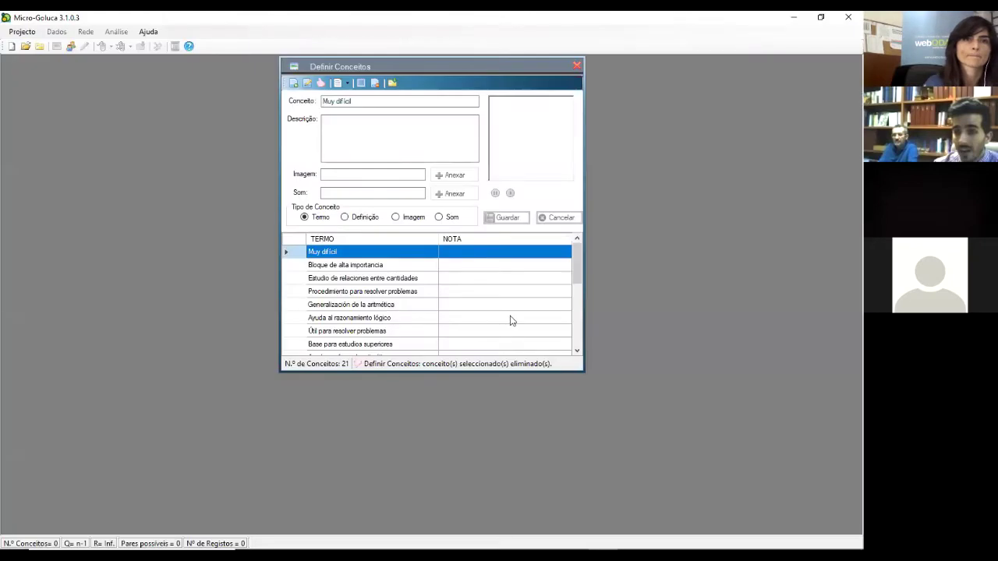
pyautogui.click(337, 283)
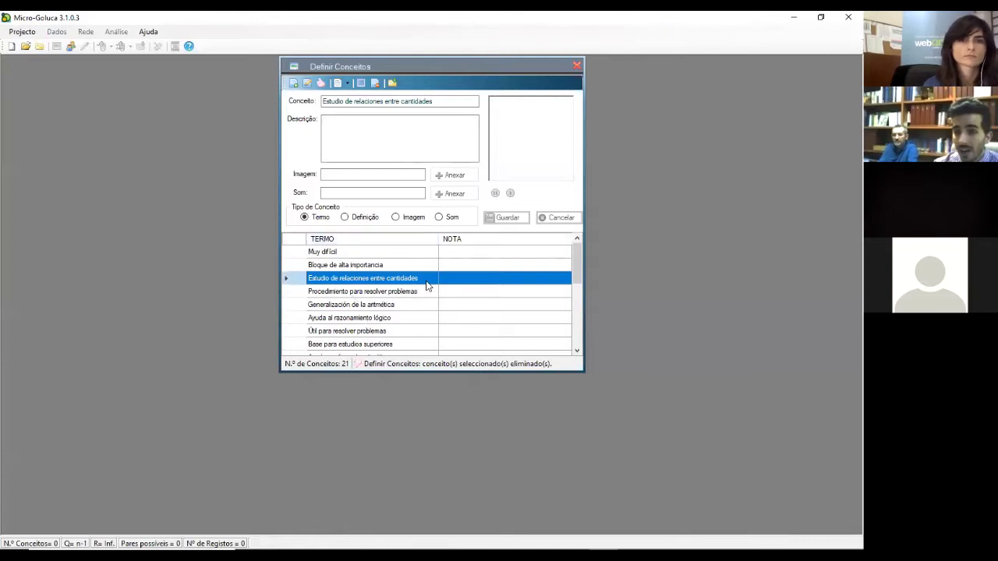
# Step: Verify the imported concepts and close the concept definition window
pyautogui.click(320, 81)
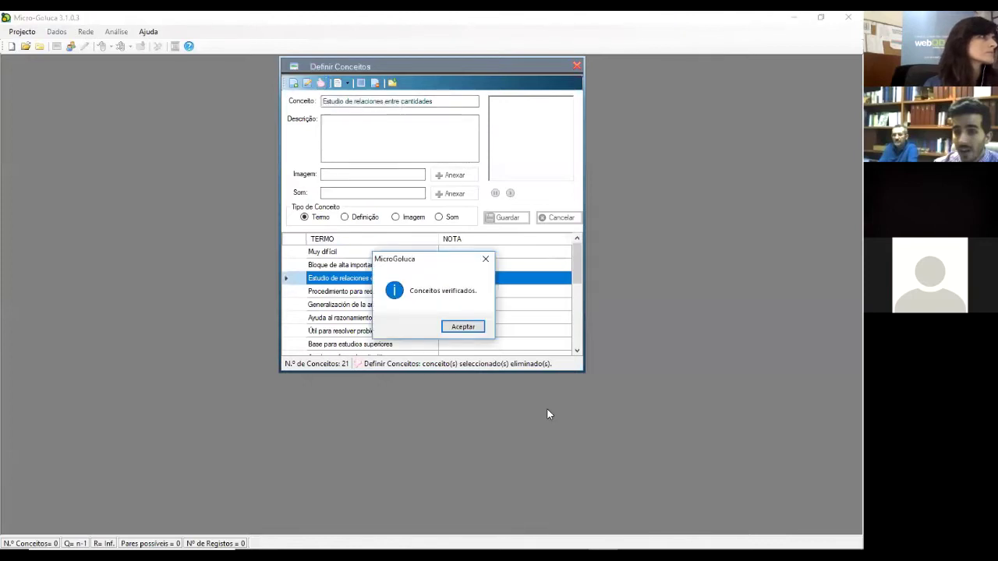
pyautogui.click(463, 327)
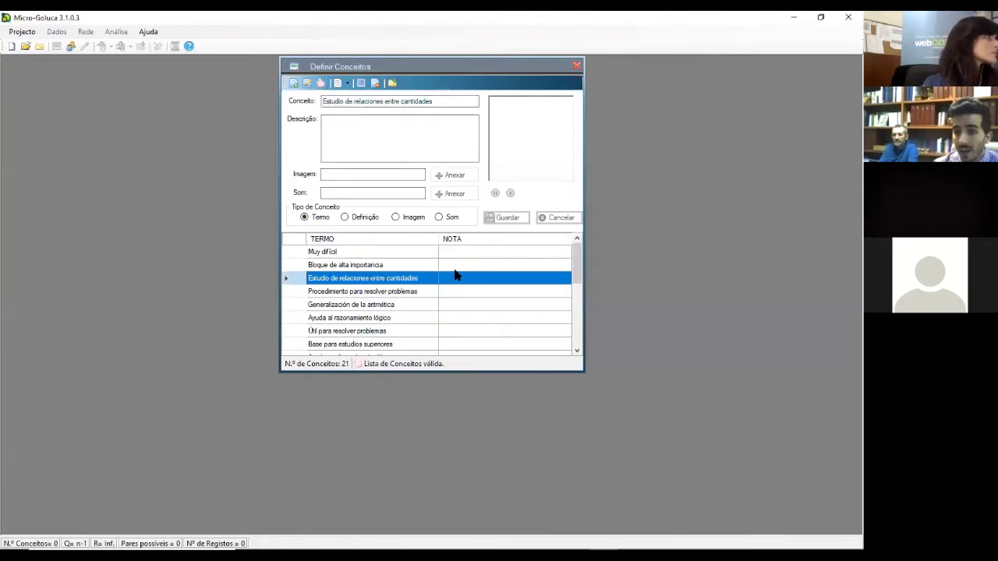
pyautogui.click(576, 67)
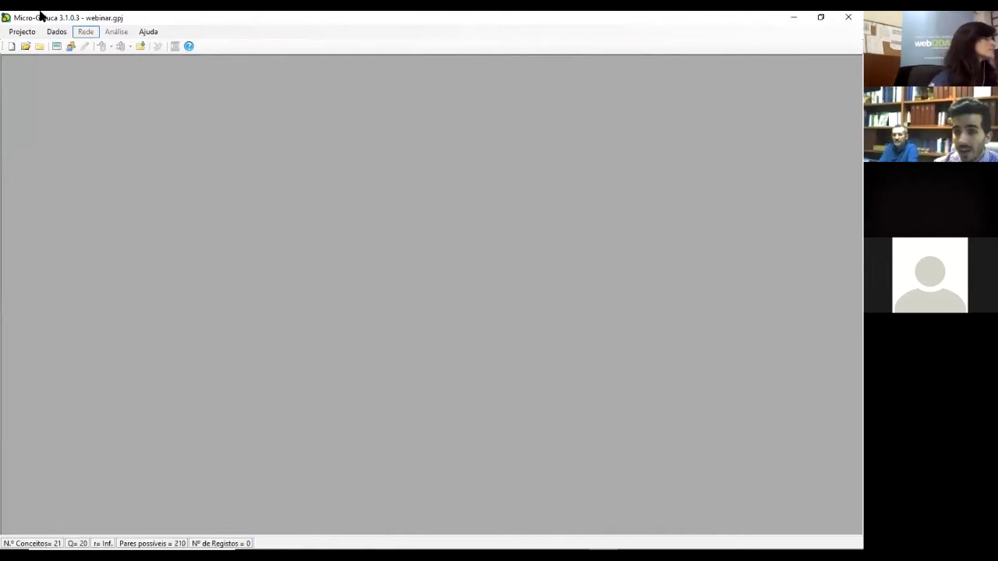
# Step: Start a decimal data collection without relations for the Redes Médias group, with sujeto1 as the individual's identification
pyautogui.click(57, 33)
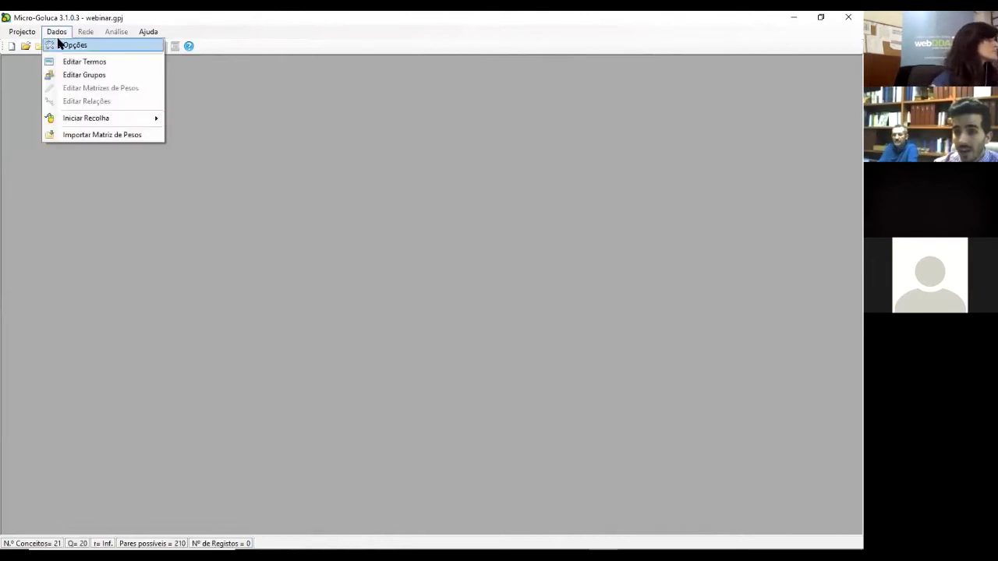
pyautogui.click(62, 34)
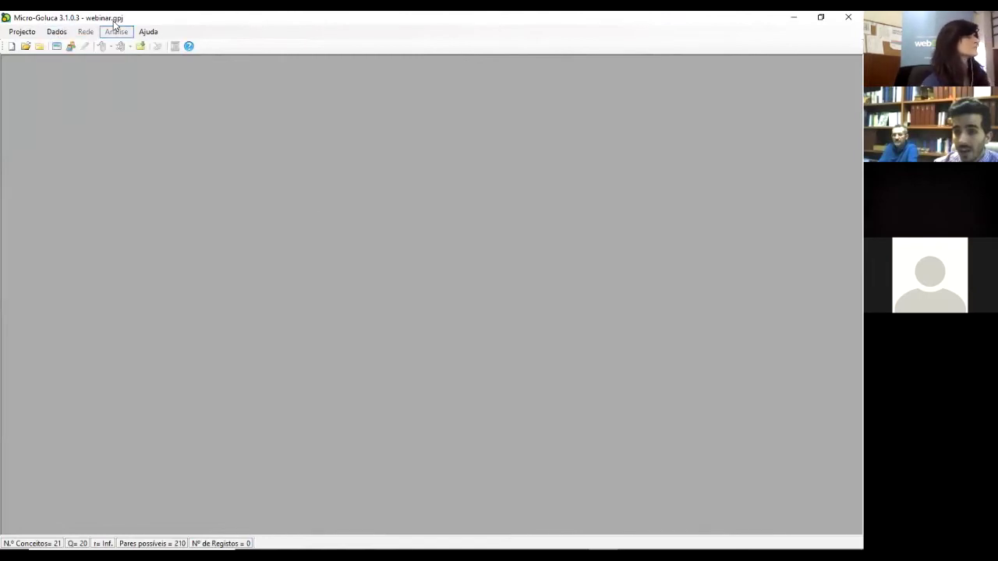
pyautogui.click(63, 35)
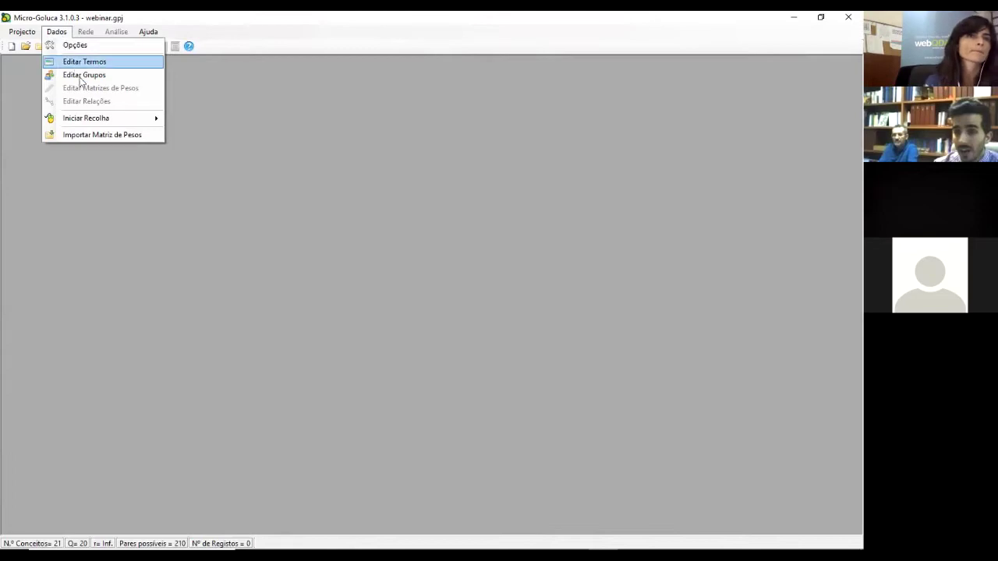
pyautogui.moveTo(98, 124)
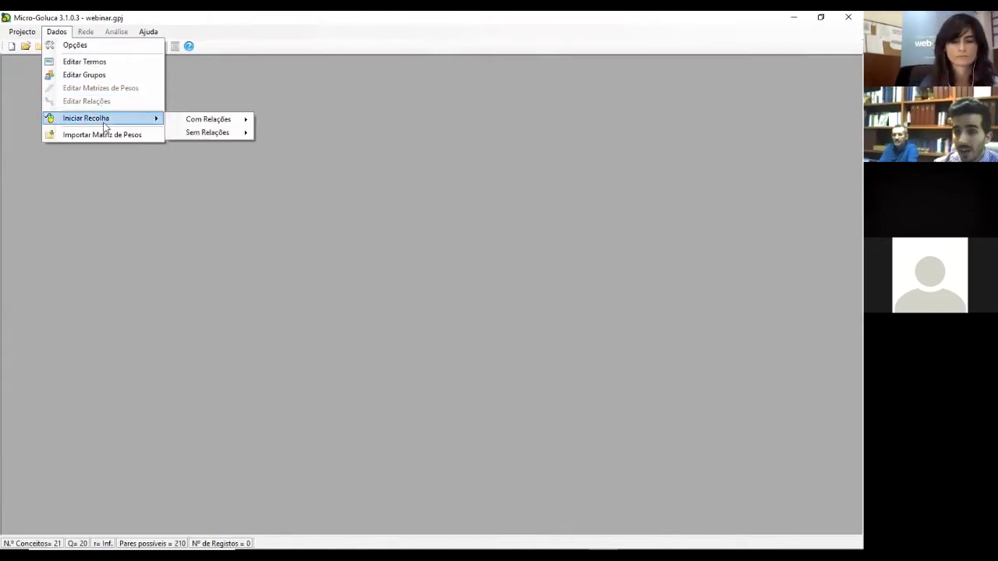
pyautogui.moveTo(196, 132)
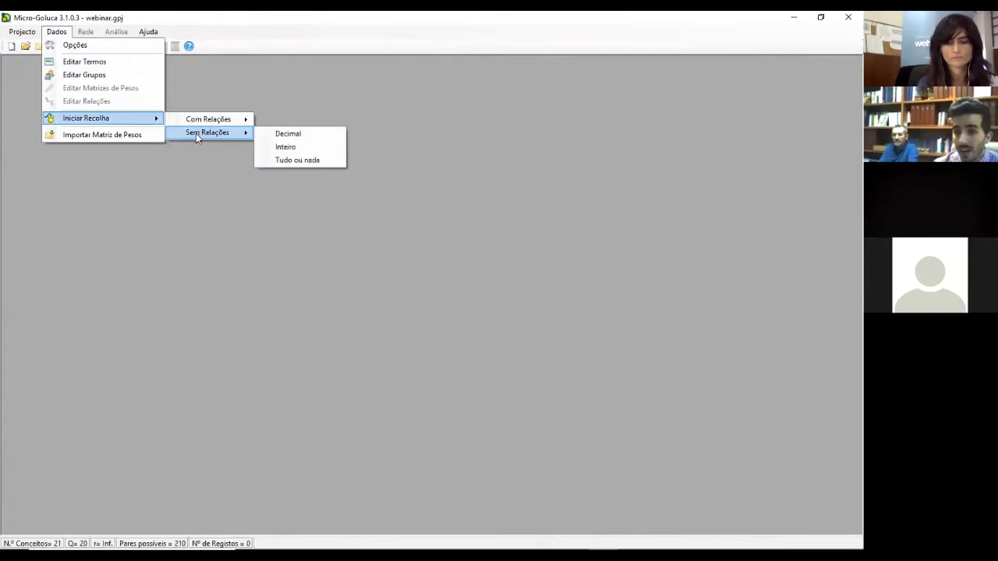
pyautogui.click(280, 134)
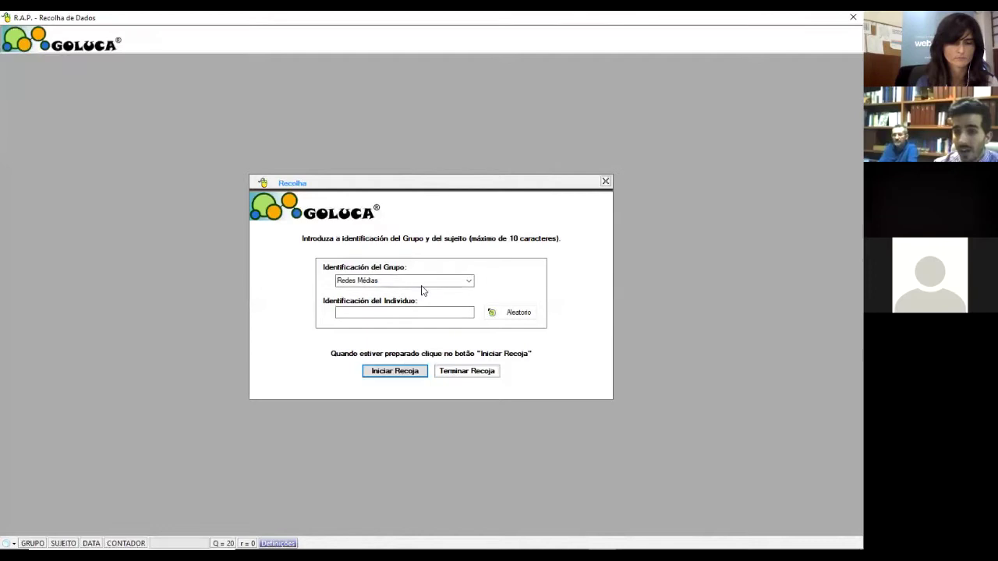
pyautogui.click(420, 312)
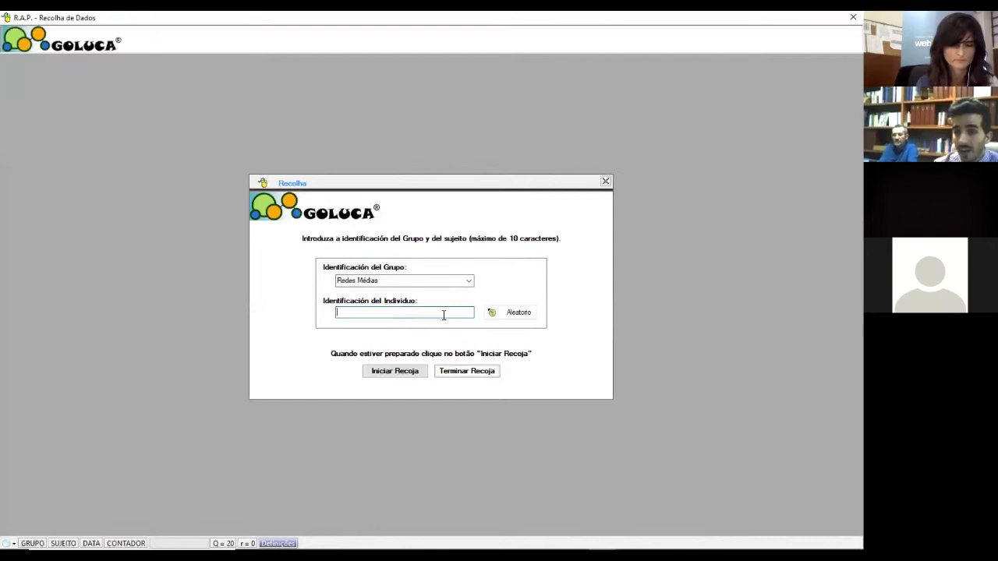
pyautogui.write('sujeto1')
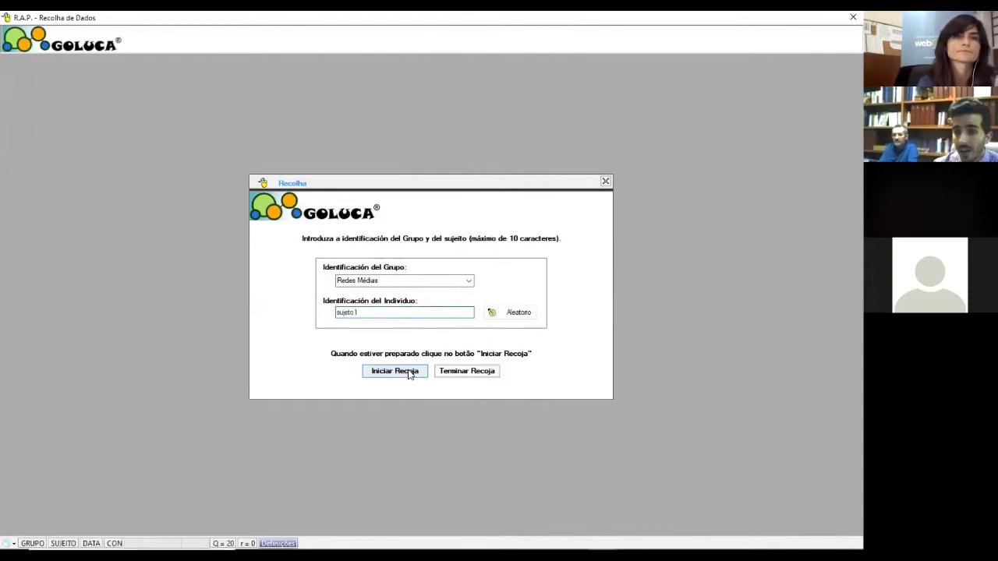
pyautogui.click(409, 373)
pyautogui.click(472, 321)
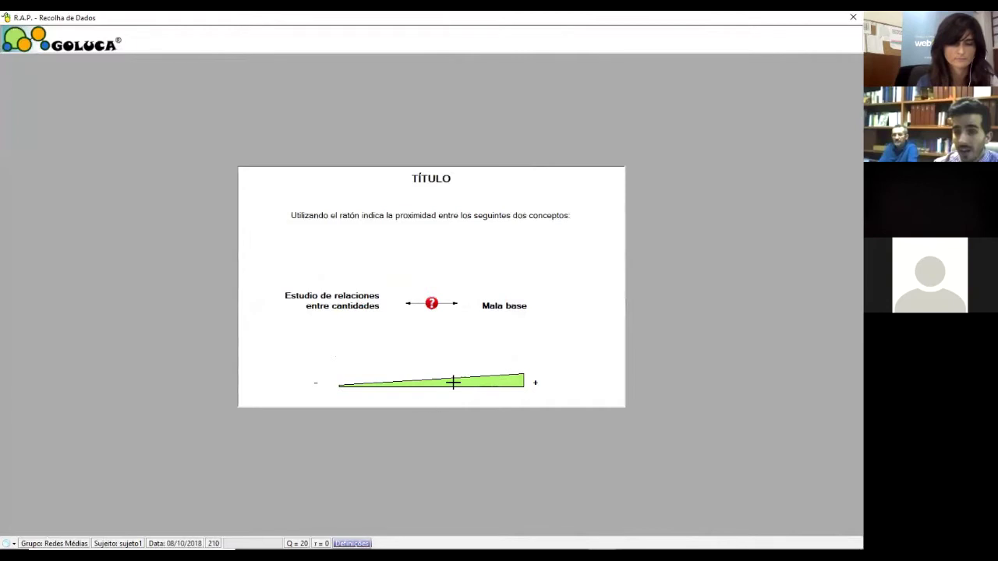
# Step: Rate the first concept pair's proximity near the maximum and the second pair's near the minimum, and close the data collection
pyautogui.click(521, 379)
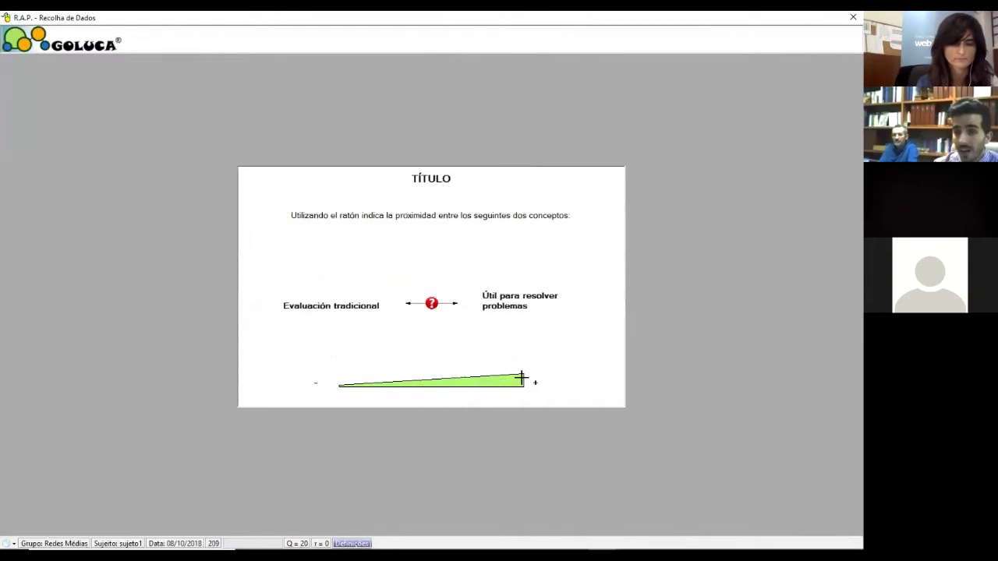
pyautogui.click(359, 382)
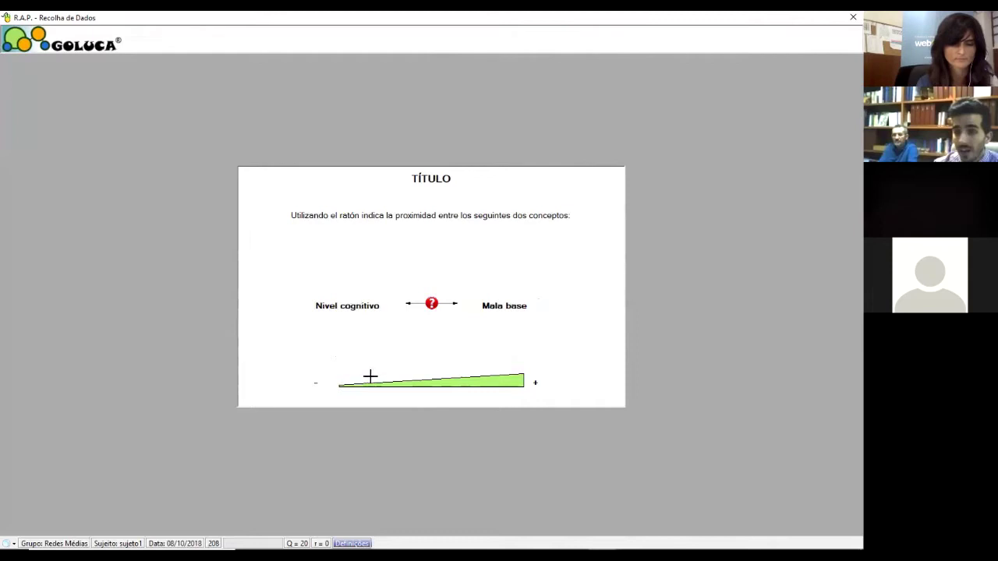
pyautogui.click(852, 18)
# Step: Add a group named webinar with the definition ejemplo, and close the group definition window
pyautogui.click(67, 33)
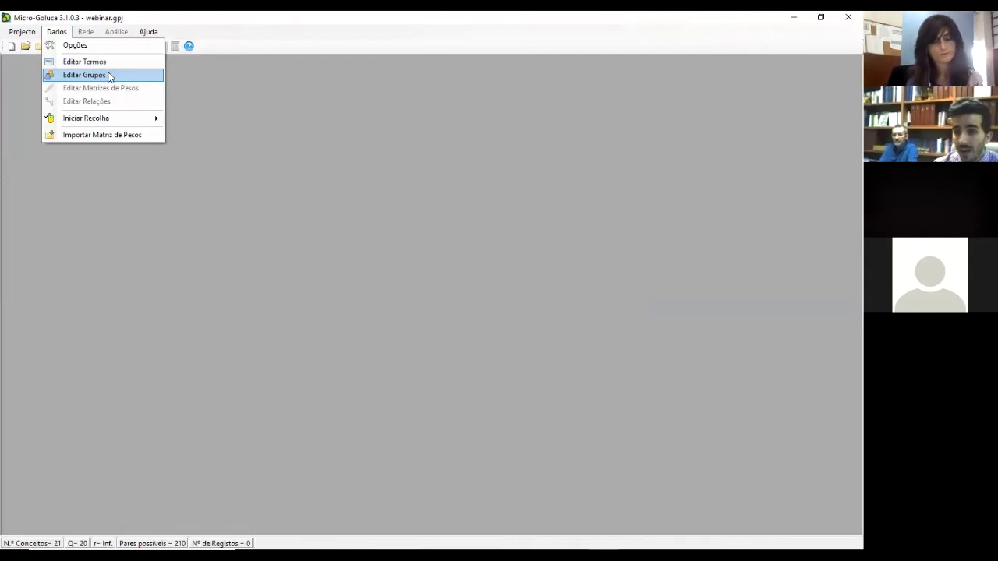
pyautogui.click(109, 75)
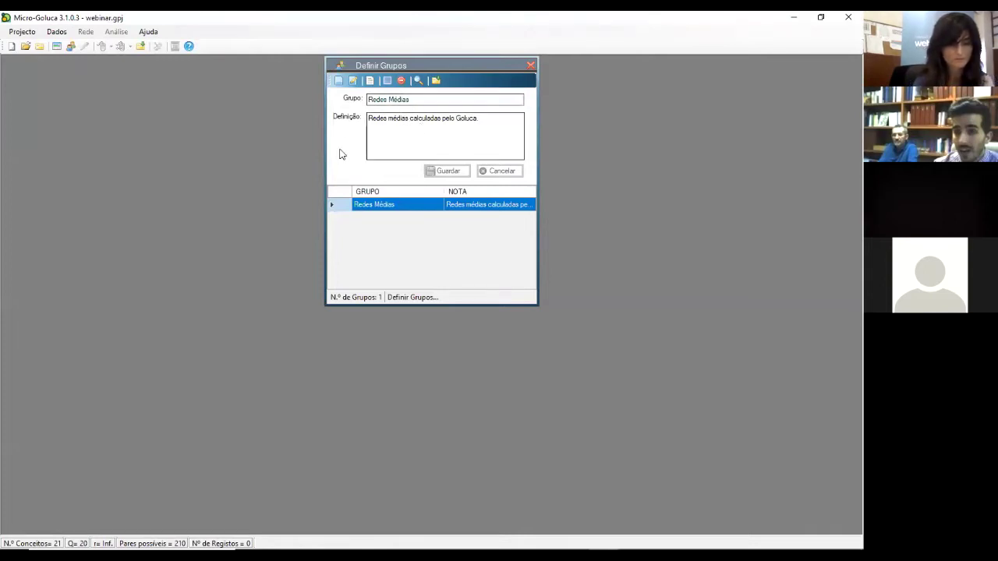
pyautogui.click(338, 81)
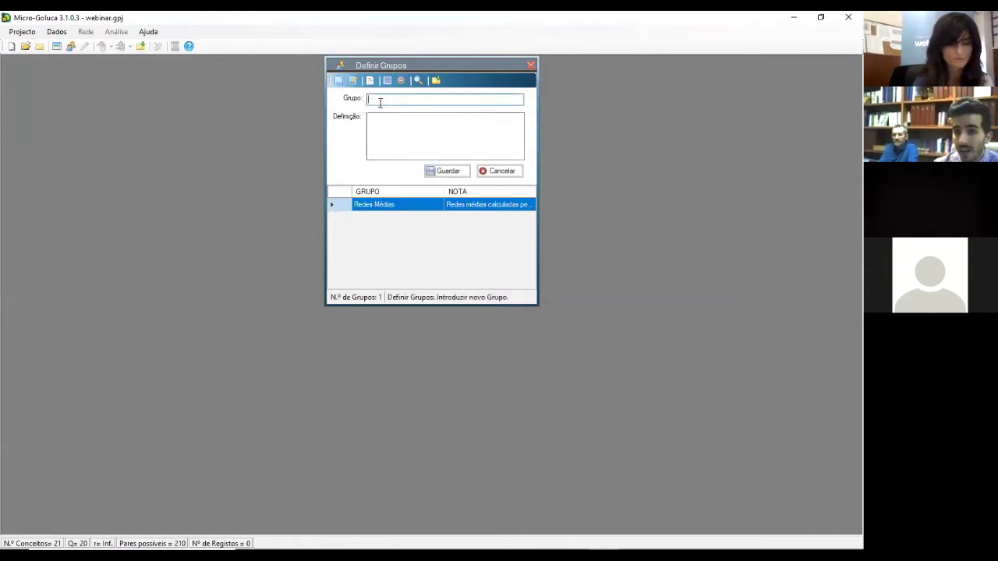
pyautogui.write('webinar')
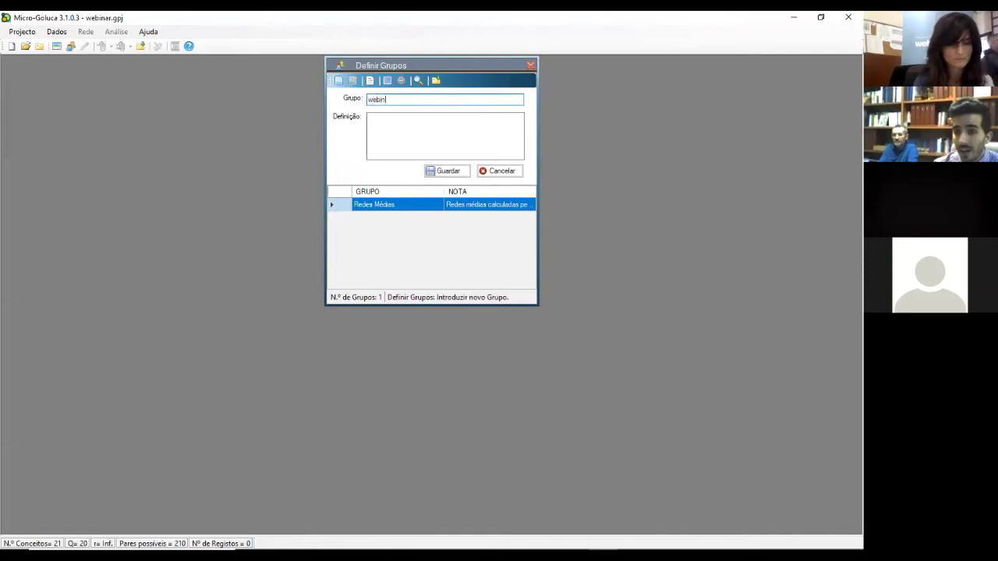
pyautogui.click(411, 128)
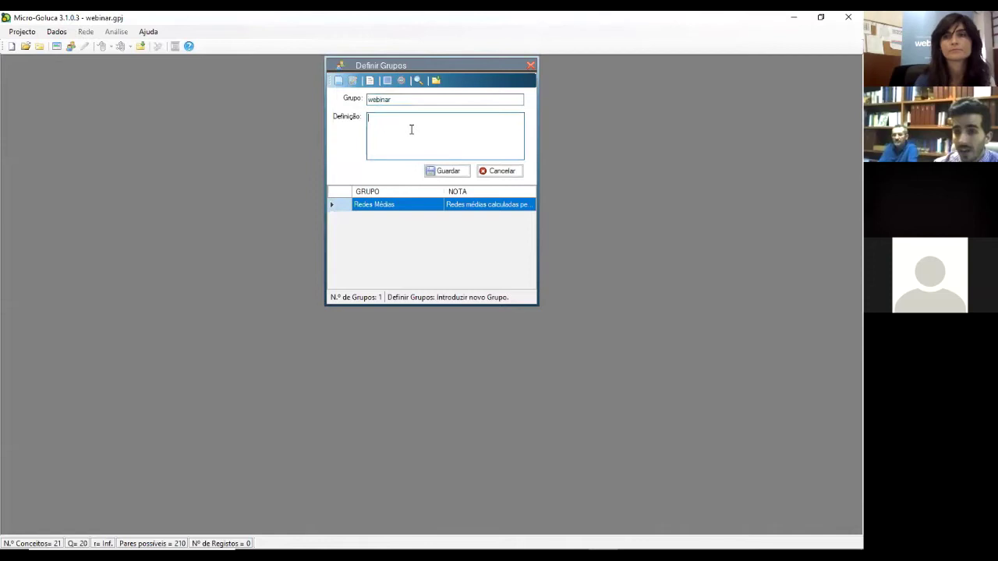
pyautogui.write('ejemplo')
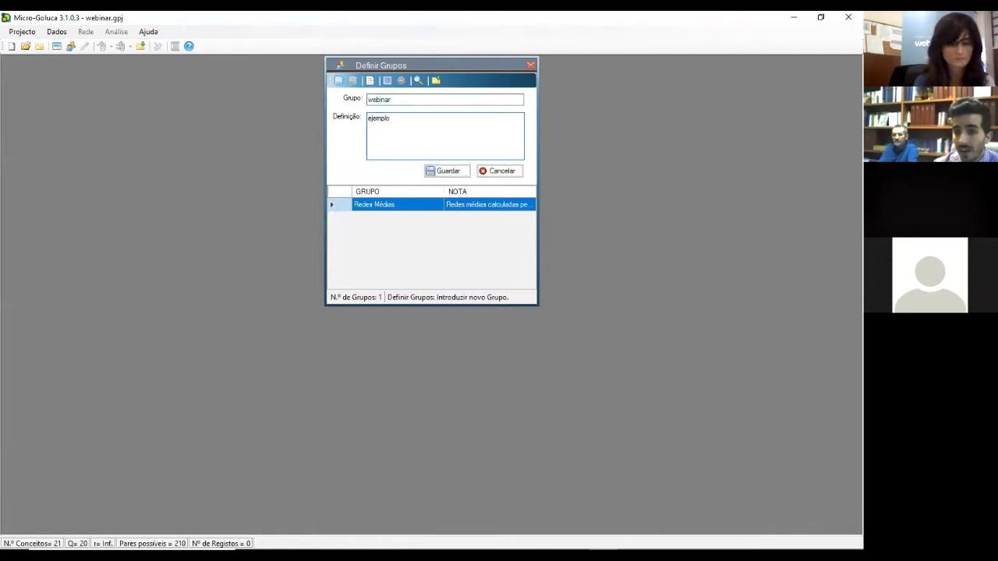
pyautogui.click(458, 172)
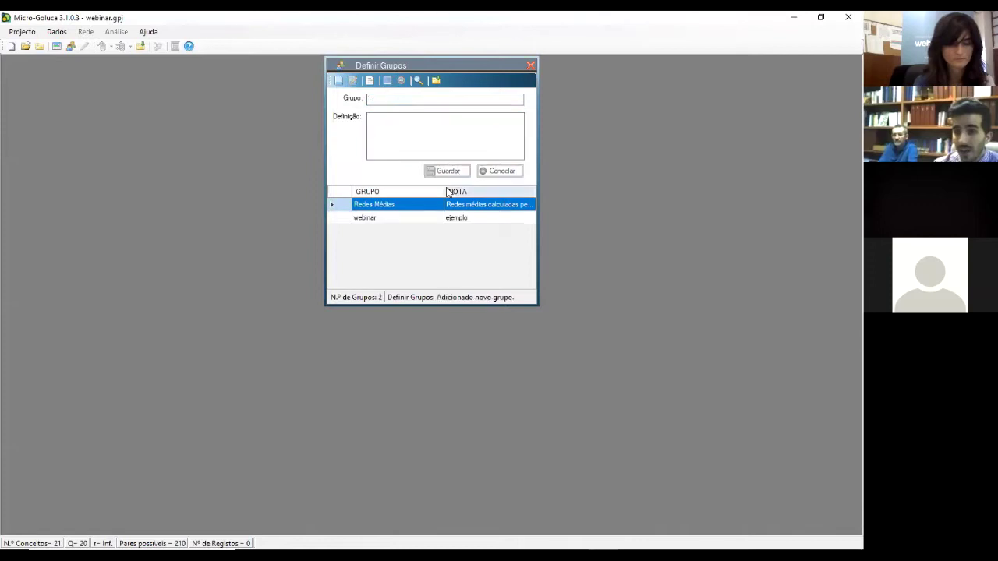
pyautogui.click(421, 220)
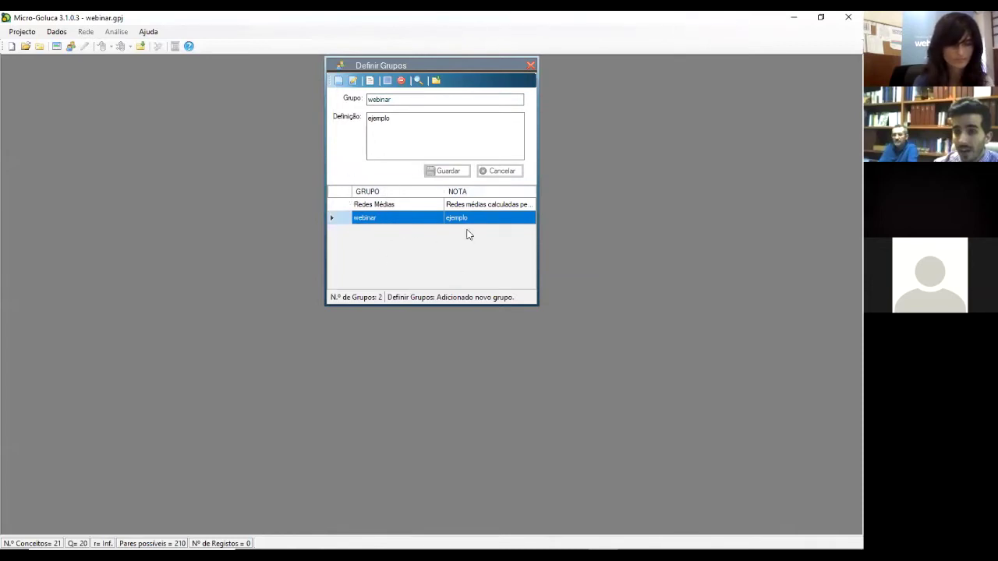
pyautogui.click(531, 65)
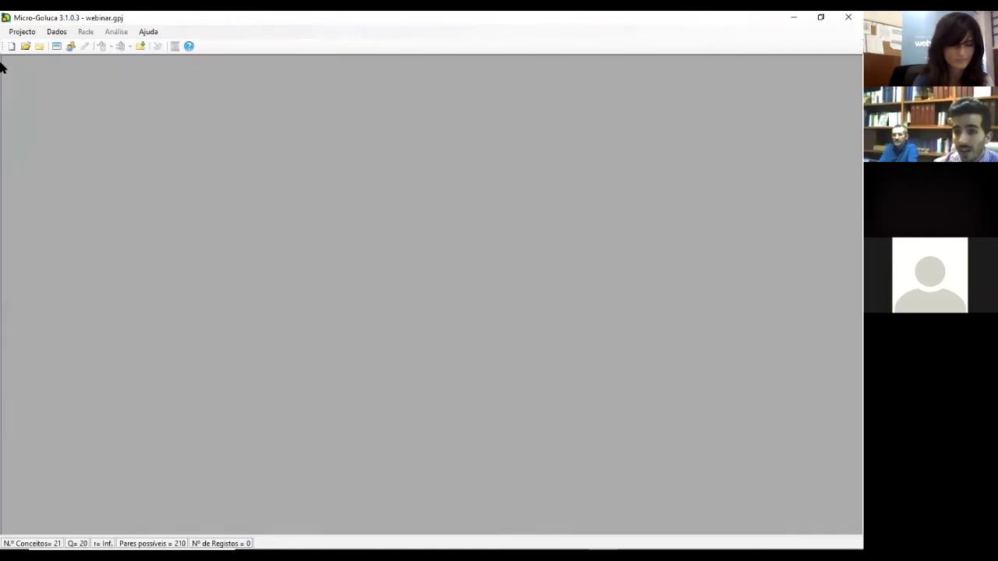
# Step: Load the Concepciones y Creencias file for the weight matrix import, using the Matriz triangular WebQDA (*.wqda) file type
pyautogui.click(54, 34)
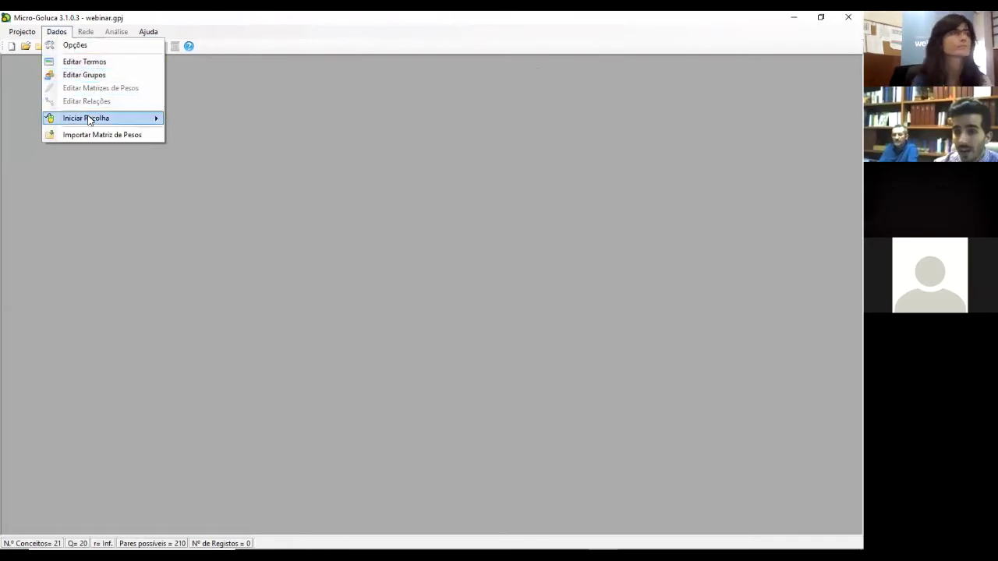
pyautogui.moveTo(89, 120)
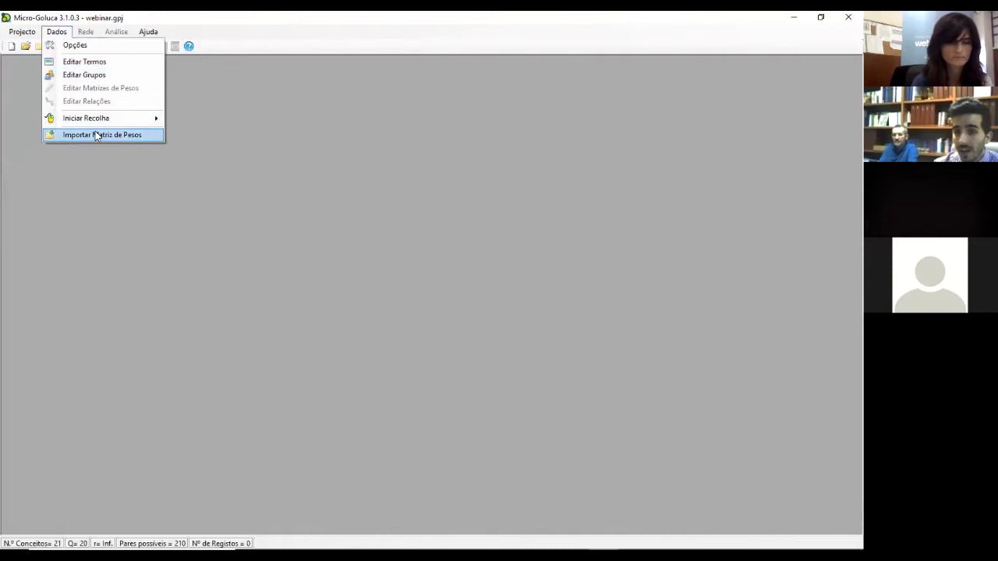
pyautogui.click(99, 135)
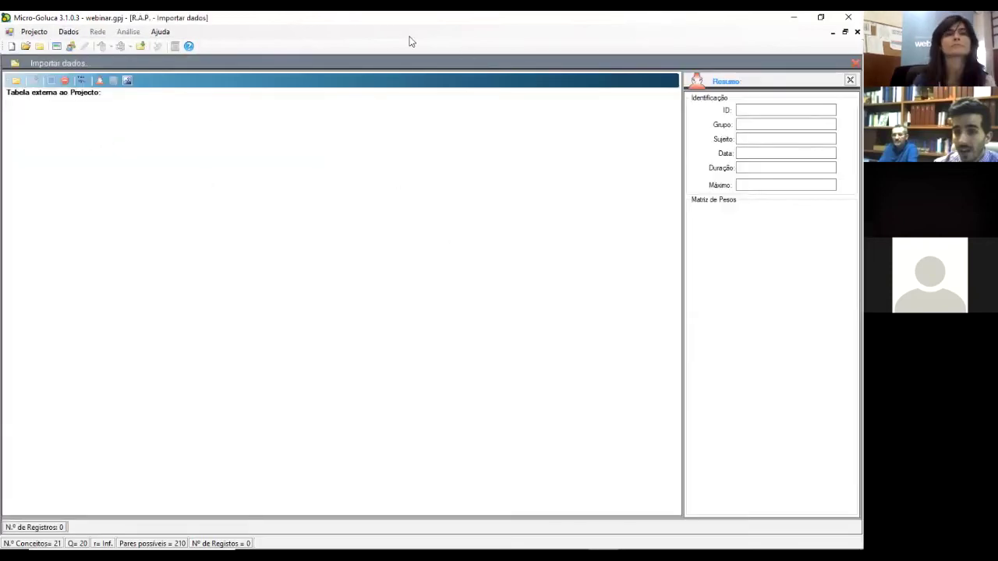
pyautogui.click(16, 83)
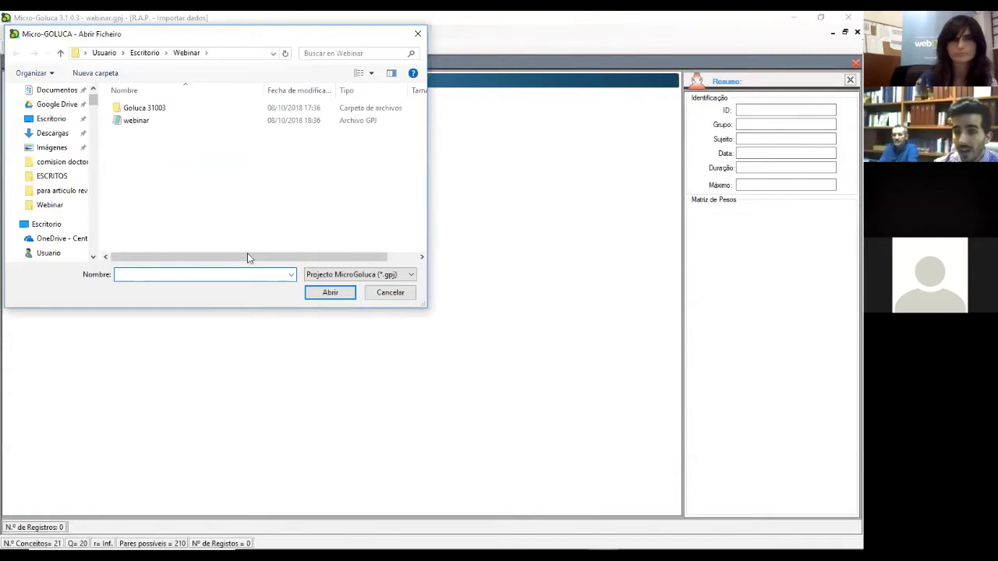
pyautogui.click(387, 275)
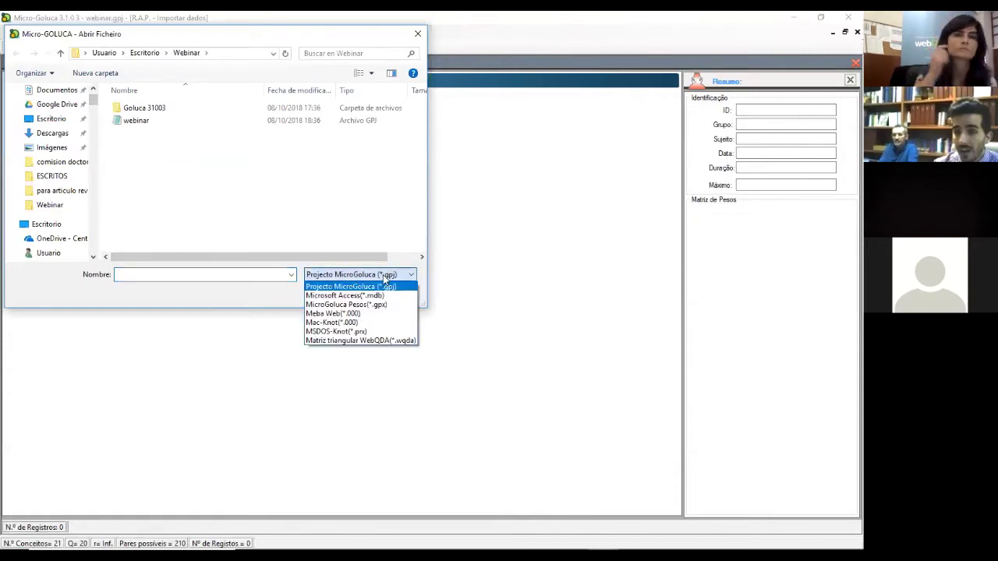
pyautogui.click(341, 340)
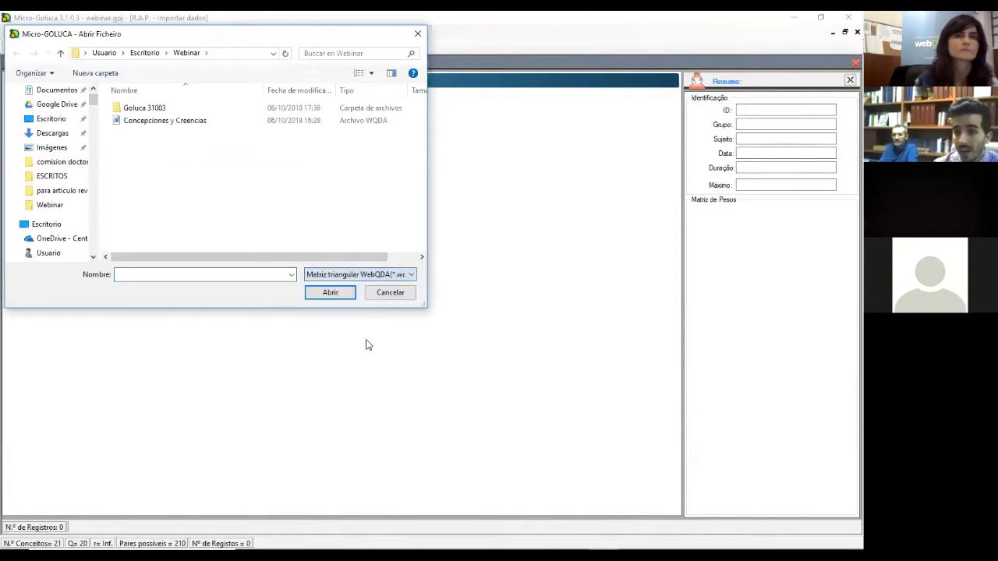
pyautogui.click(157, 122)
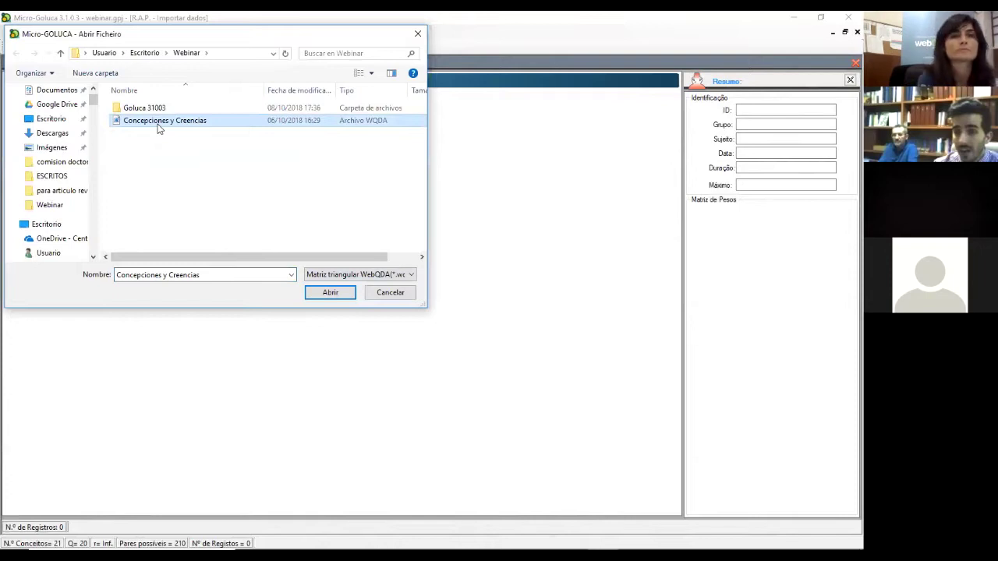
pyautogui.doubleClick(158, 123)
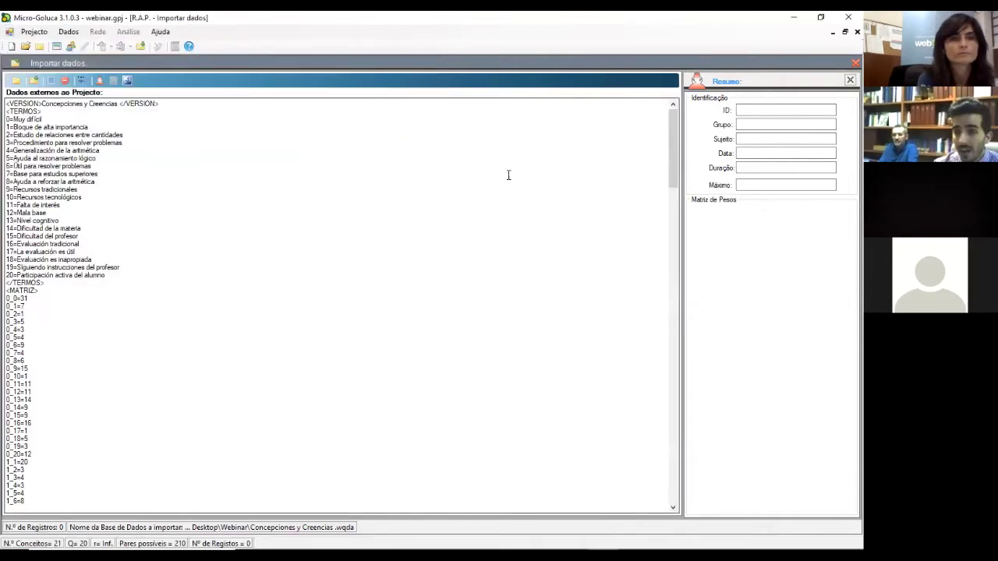
# Step: Examine the numbered terms and the pairwise matrix values in the loaded Concepciones y Creencias data
pyautogui.moveTo(12, 119)
pyautogui.mouseDown()
pyautogui.moveTo(47, 212)
pyautogui.moveTo(97, 275)
pyautogui.moveTo(113, 277)
pyautogui.moveTo(47, 141)
pyautogui.moveTo(7, 108)
pyautogui.moveTo(5, 122)
pyautogui.mouseUp()
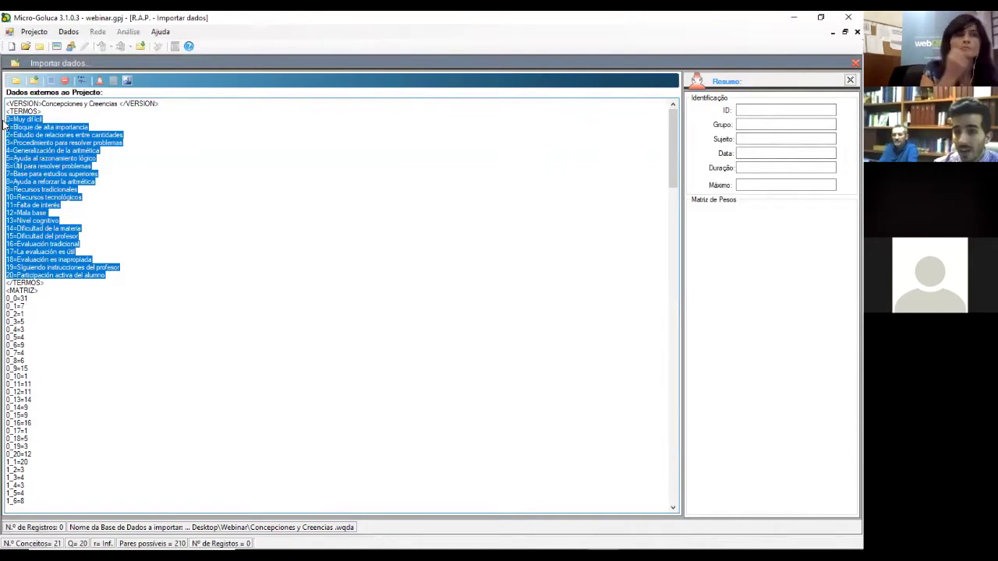
pyautogui.click(73, 158)
pyautogui.moveTo(38, 120); pyautogui.dragTo(74, 274)
pyautogui.scroll(-1, 47, 273)
pyautogui.moveTo(10, 268); pyautogui.dragTo(15, 501)
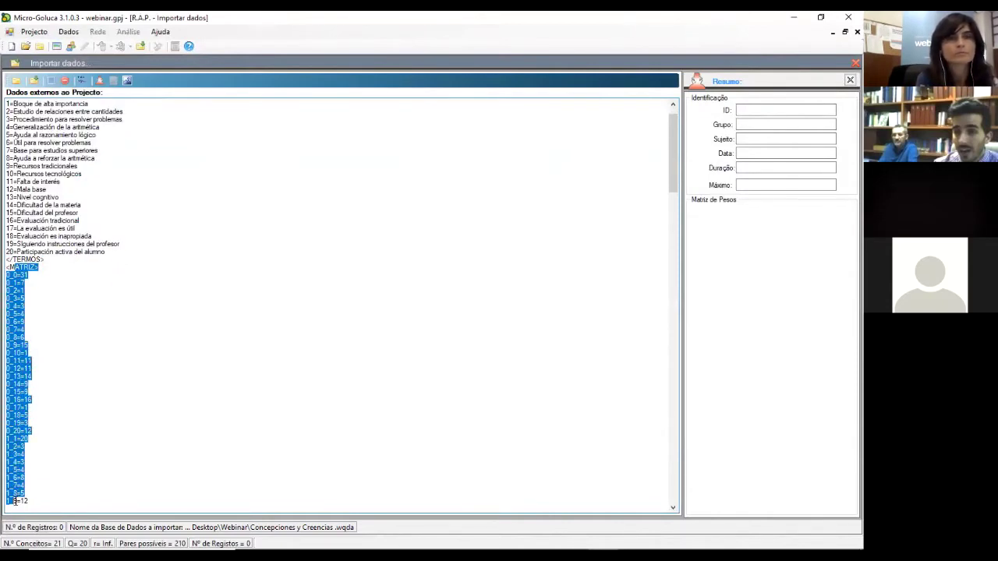
pyautogui.scroll(-2, 55, 377)
pyautogui.click(78, 318)
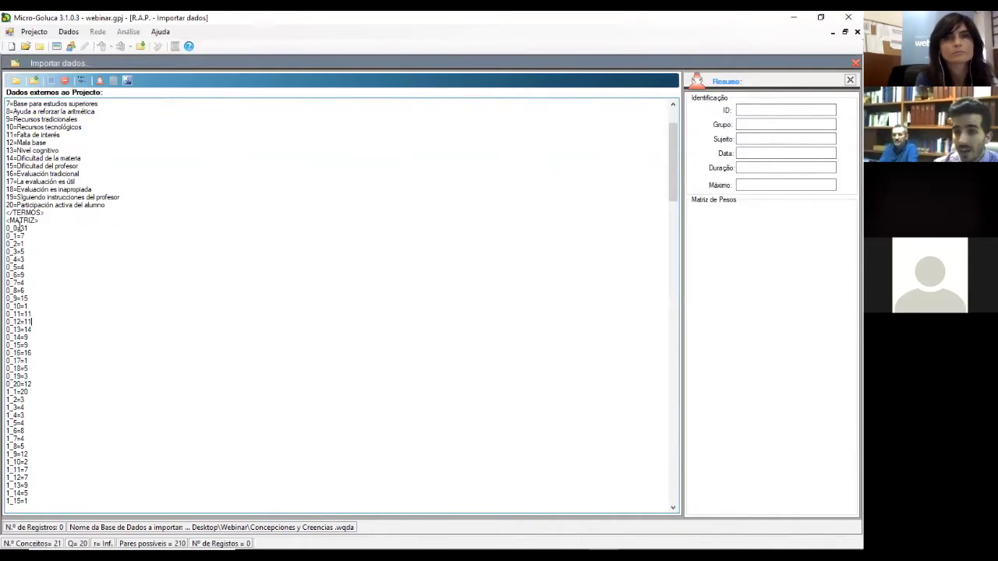
pyautogui.doubleClick(22, 235)
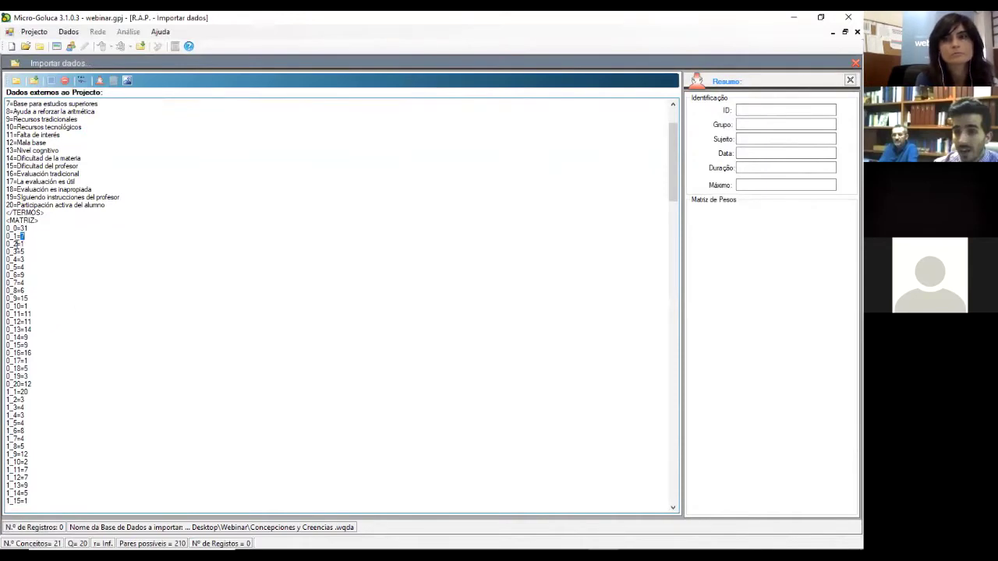
pyautogui.doubleClick(22, 259)
pyautogui.doubleClick(22, 266)
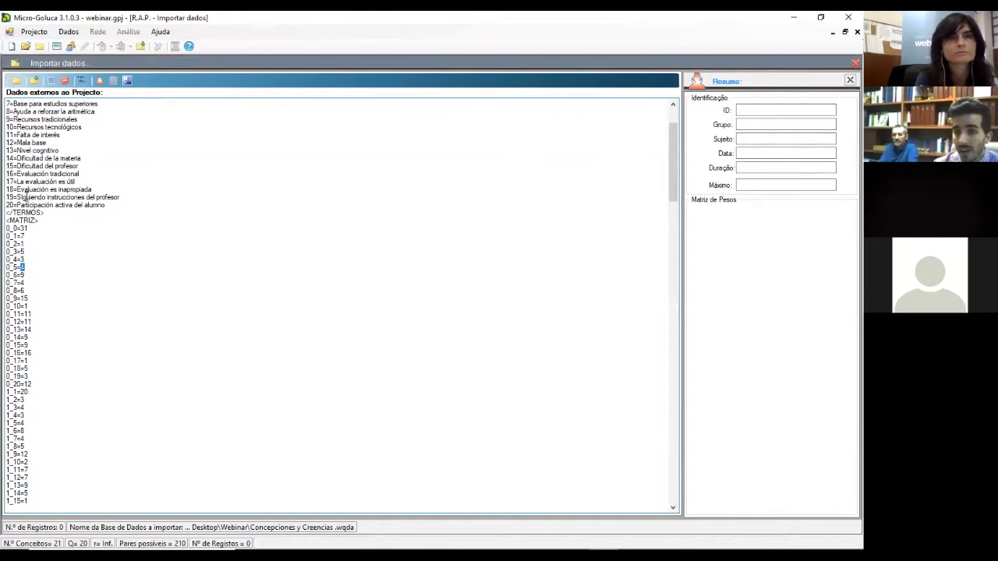
pyautogui.scroll(-12, 166, 329)
pyautogui.scroll(-18, 166, 330)
pyautogui.scroll(20, 195, 298)
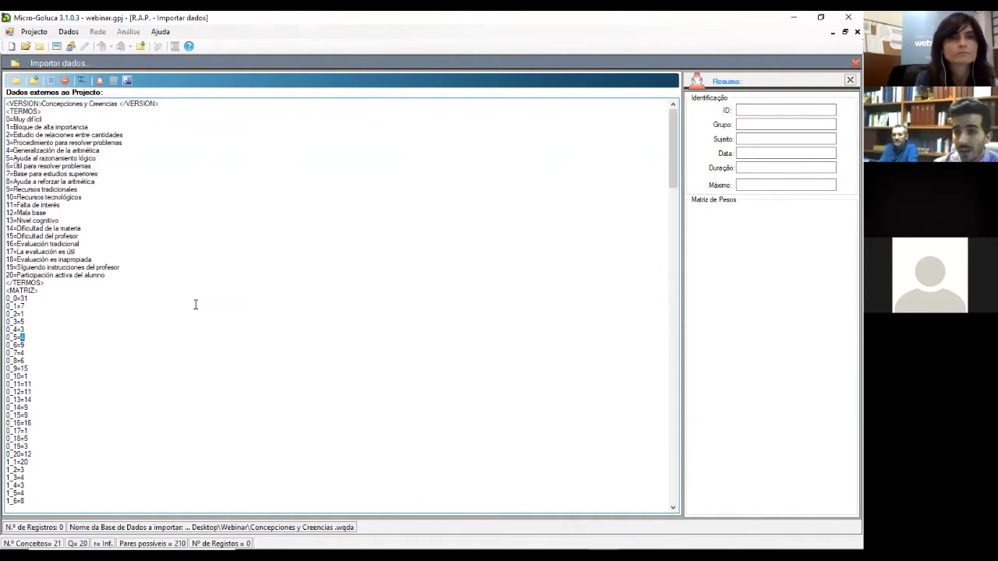
# Step: Import the loaded Concepciones y Creencias matrix with corrected data, associate it with the webinar group, and close the data import
pyautogui.click(39, 82)
pyautogui.click(427, 320)
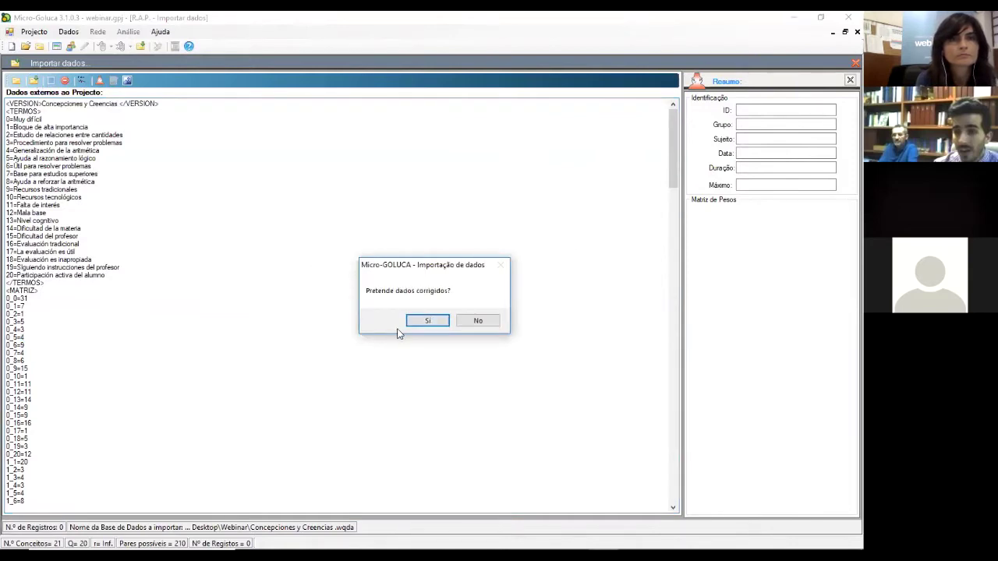
pyautogui.click(425, 326)
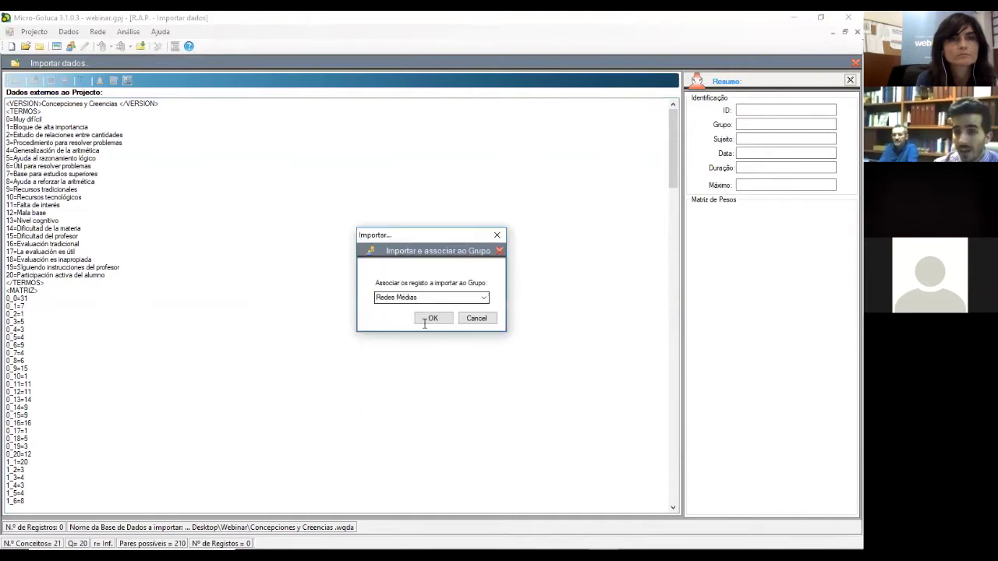
pyautogui.click(484, 301)
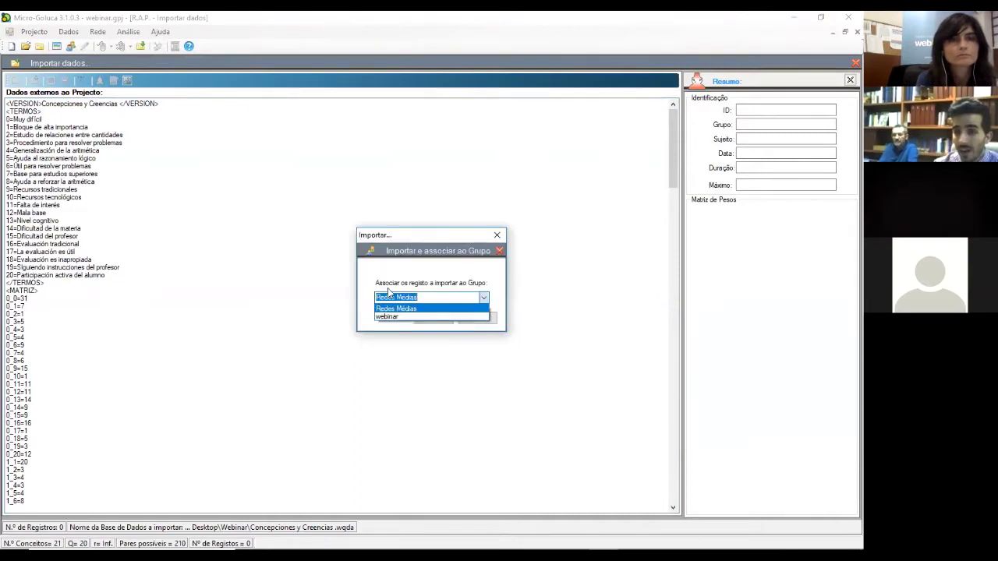
pyautogui.click(396, 316)
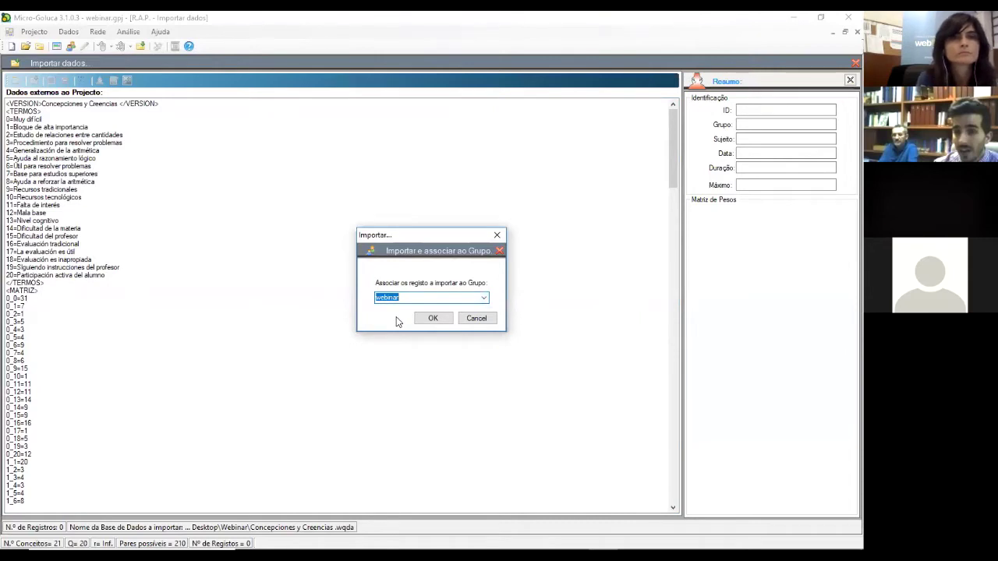
pyautogui.click(445, 321)
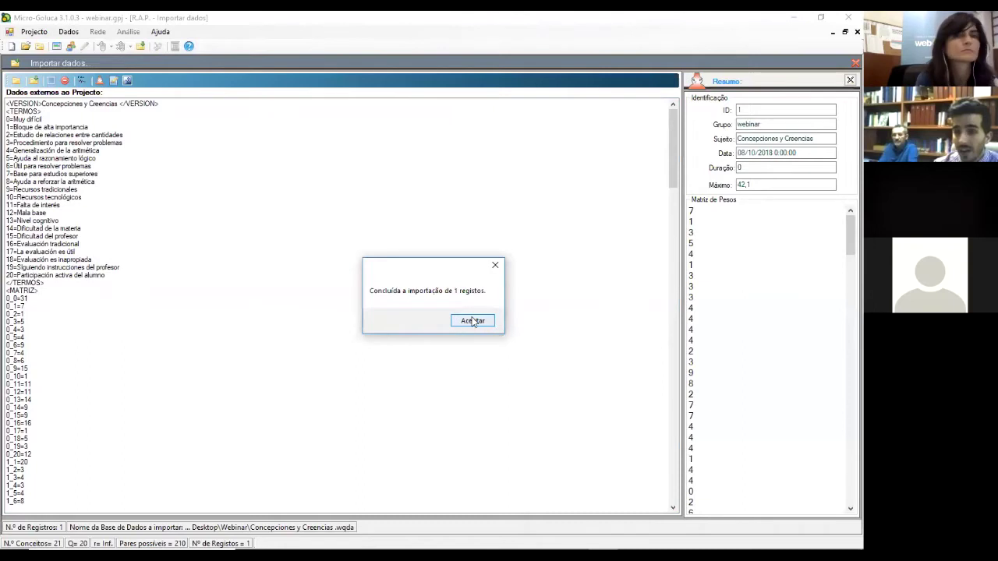
pyautogui.click(473, 322)
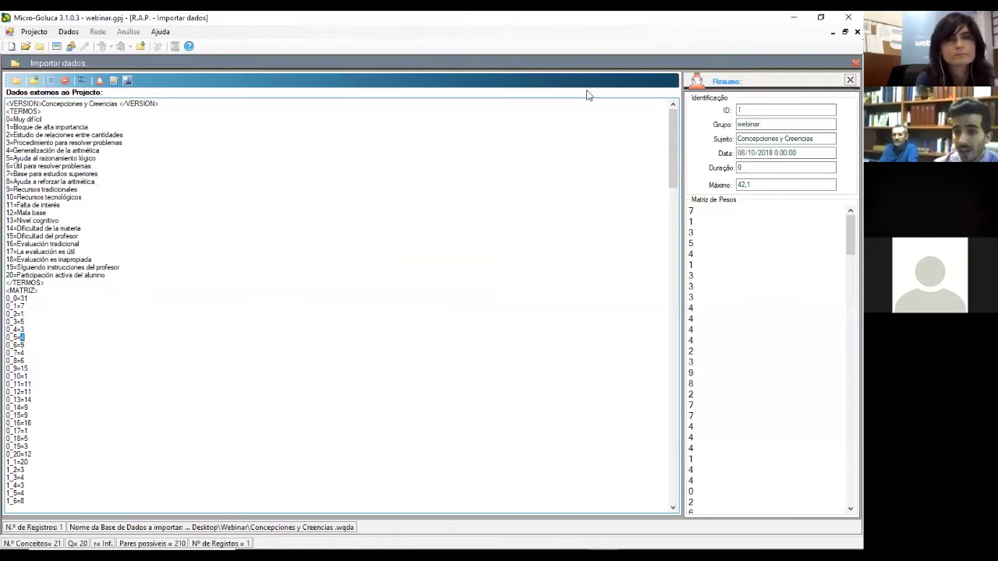
pyautogui.click(853, 62)
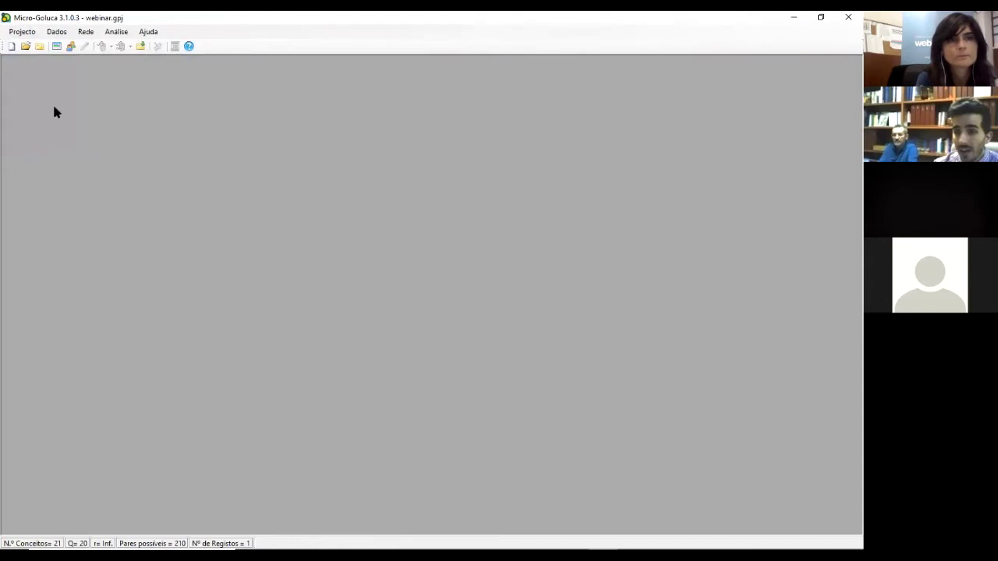
# Step: Draw the Pathfinder network for the webinar group's Concepciones y Creencias record and highlight its nuclear nodes
pyautogui.click(95, 35)
pyautogui.moveTo(112, 35)
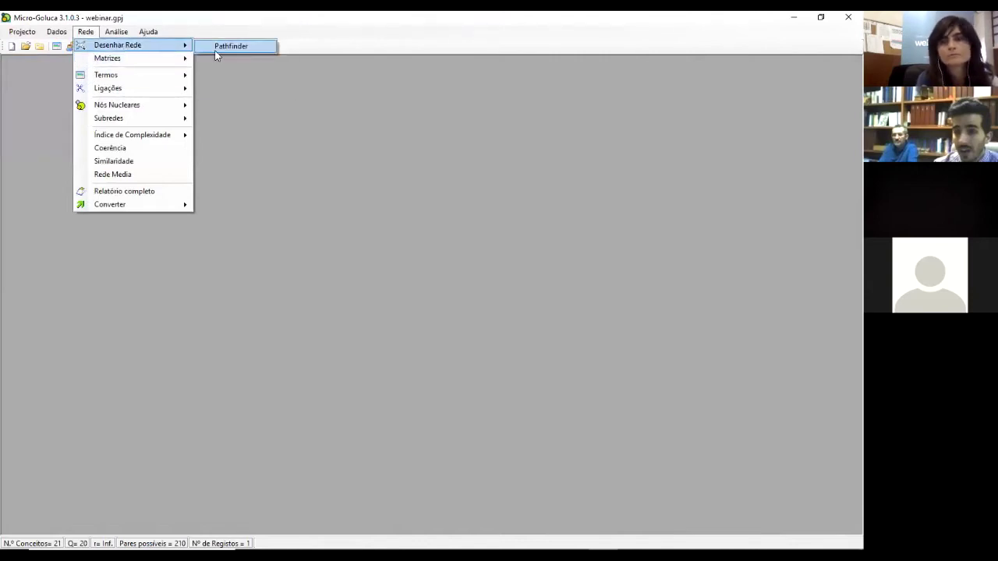
pyautogui.click(218, 49)
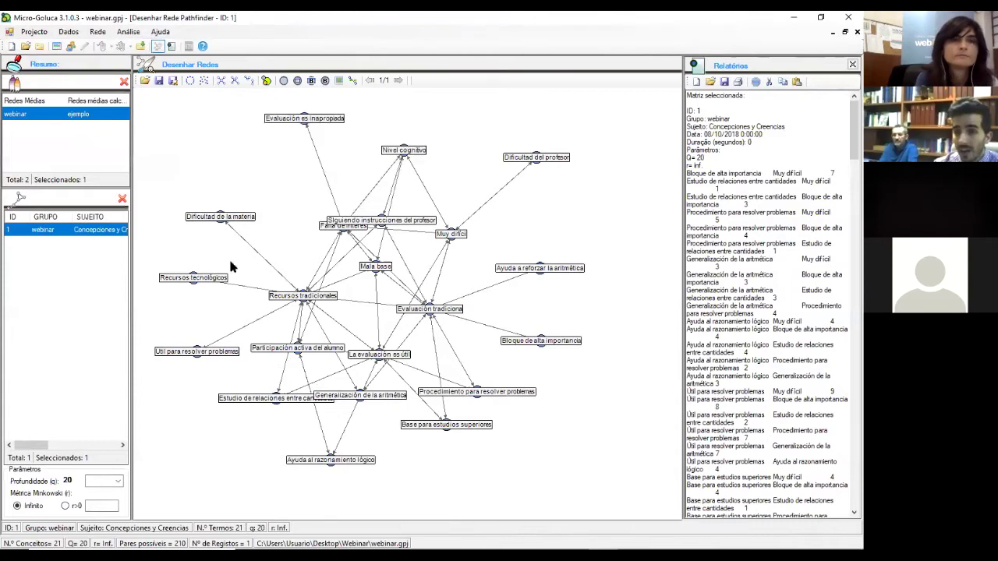
pyautogui.click(266, 81)
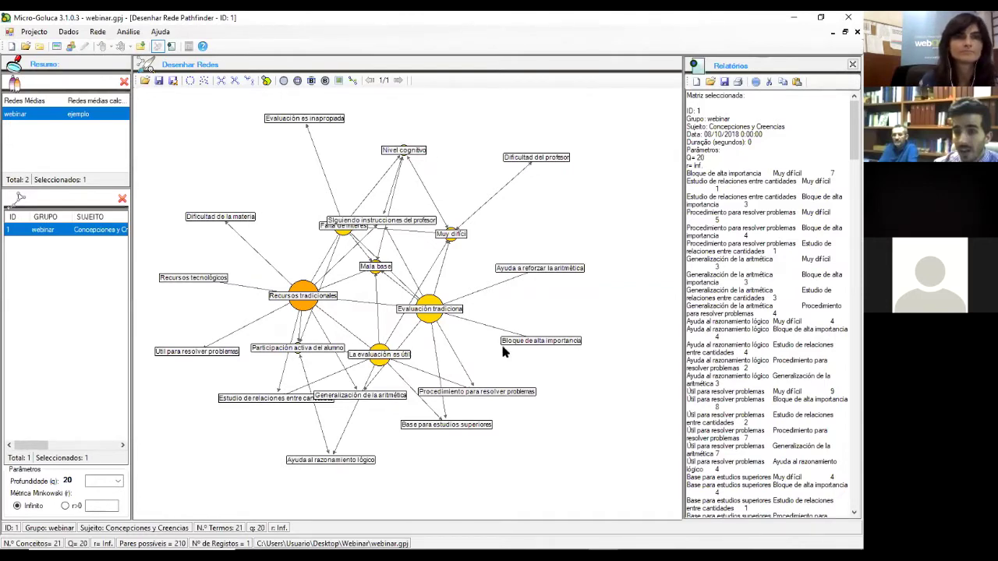
# Step: Look at the option for saving the network as a Jpeg without saving it, and review the concept pair weights in the report
pyautogui.click(160, 81)
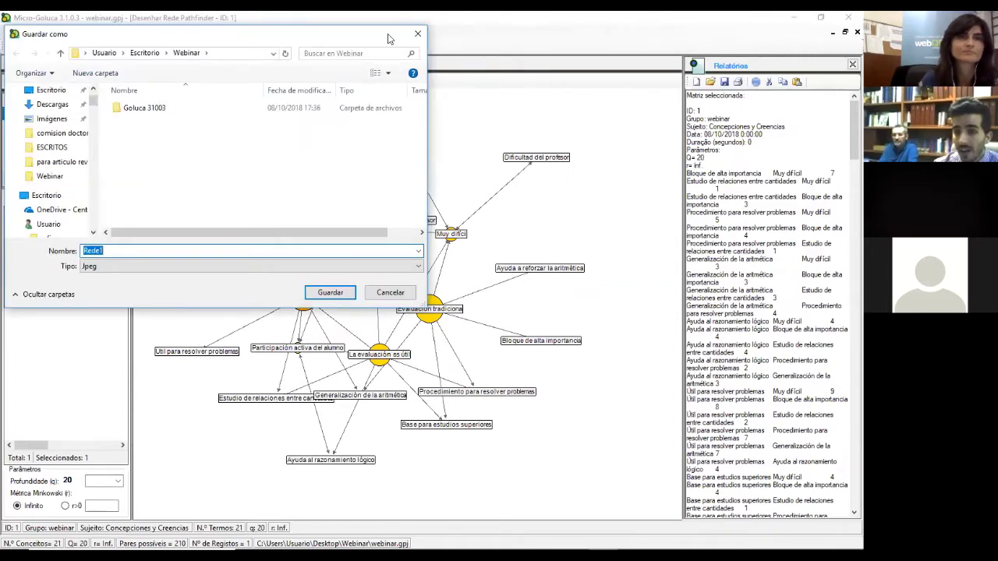
pyautogui.click(393, 294)
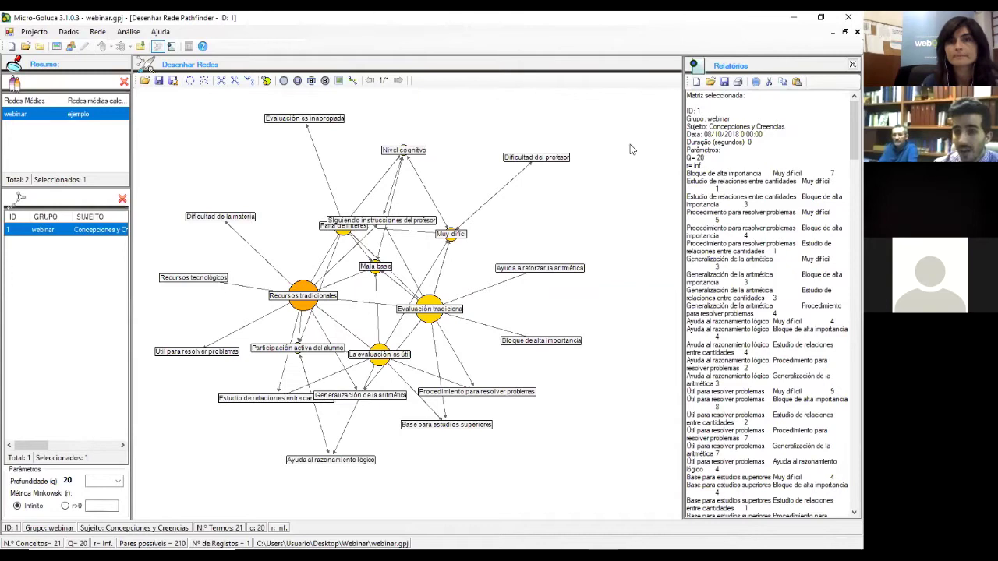
pyautogui.moveTo(707, 118); pyautogui.dragTo(803, 477)
pyautogui.click(788, 250)
pyautogui.moveTo(762, 170); pyautogui.dragTo(792, 452)
pyautogui.scroll(-2, 792, 452)
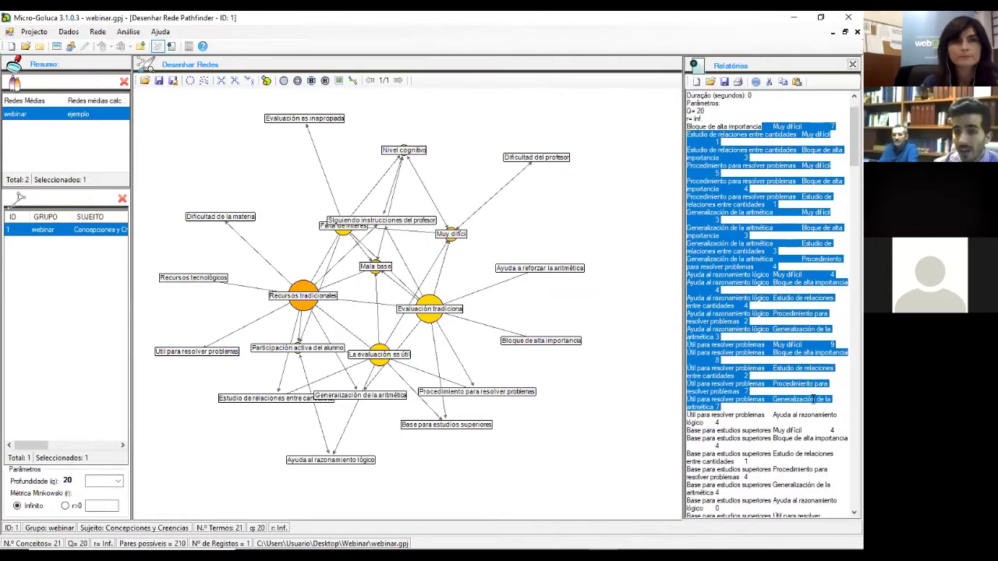
pyautogui.click(832, 229)
pyautogui.scroll(2, 833, 230)
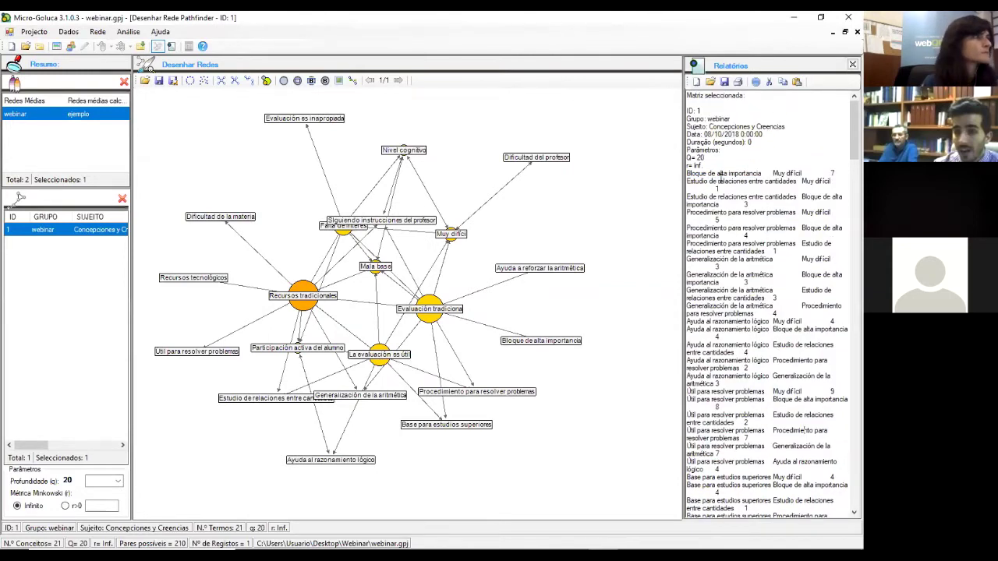